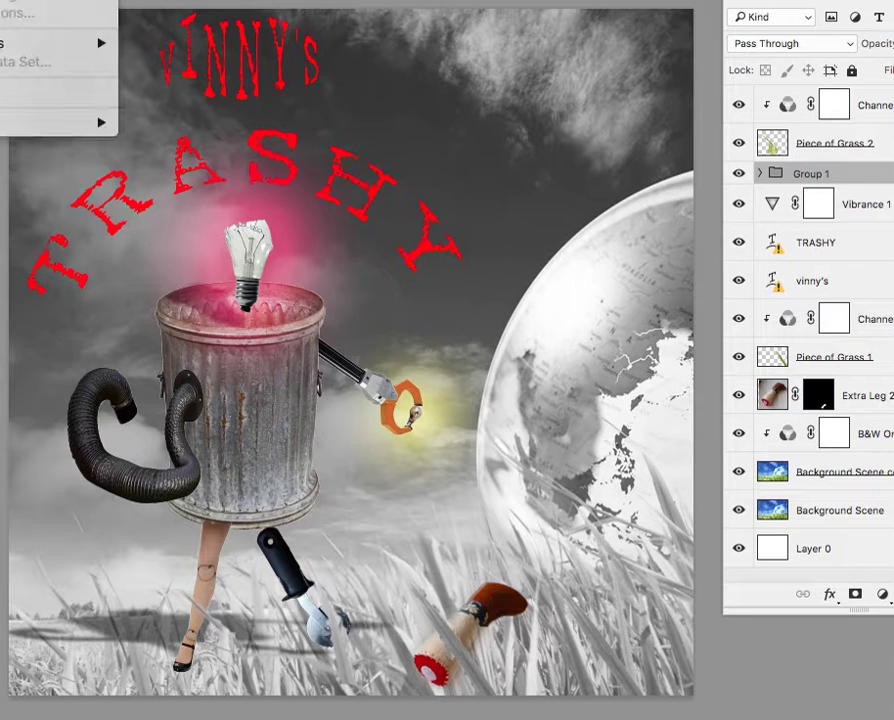
Step: Review the document's width, height and resolution in Image Size and keep them as they are
key("super+alt+i")
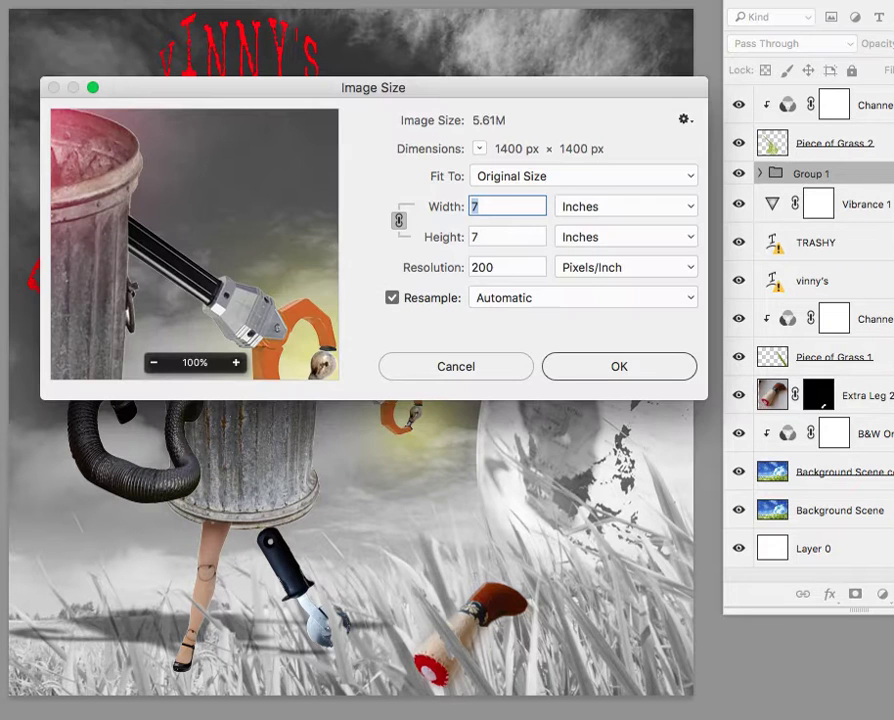
left_click(484, 236)
left_click(487, 203)
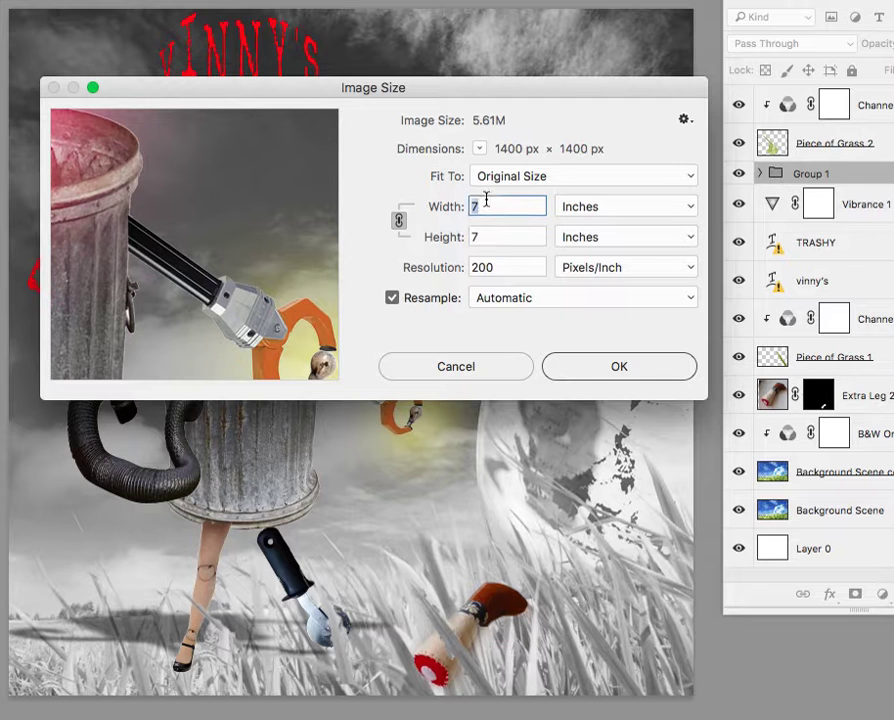
left_click(606, 367)
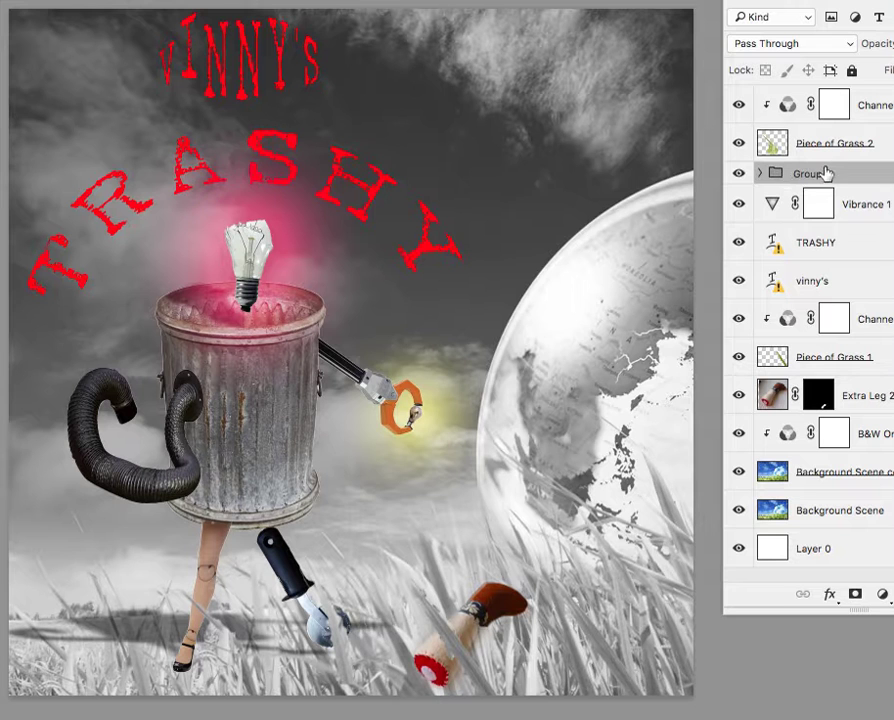
Step: Try enlarging the Group 1 trash can character toward the upper right with Free Transform
key("ctrl+t")
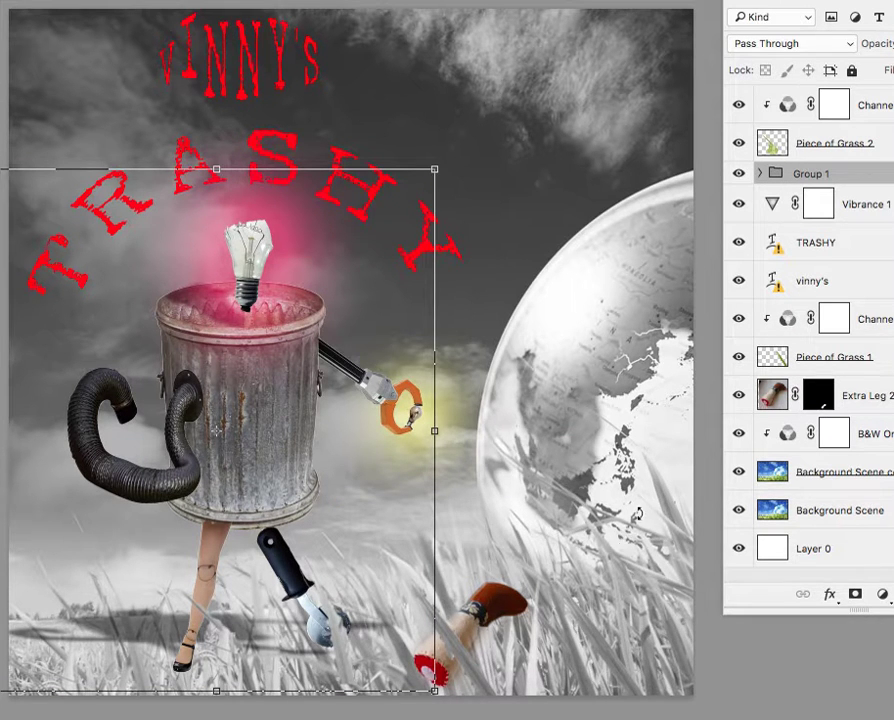
left_click_drag(436, 172, 556, 59)
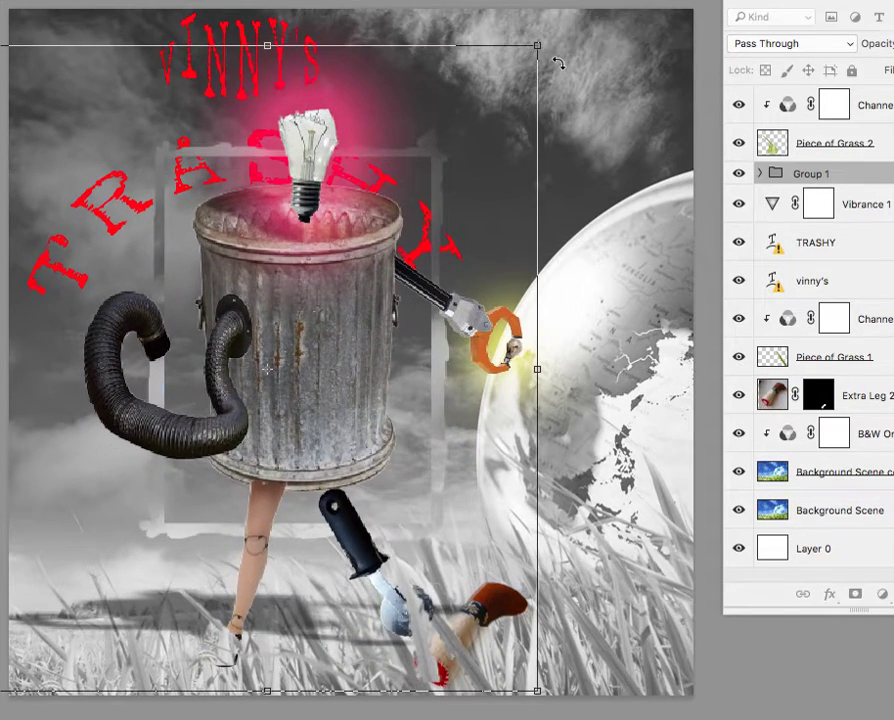
key("Return")
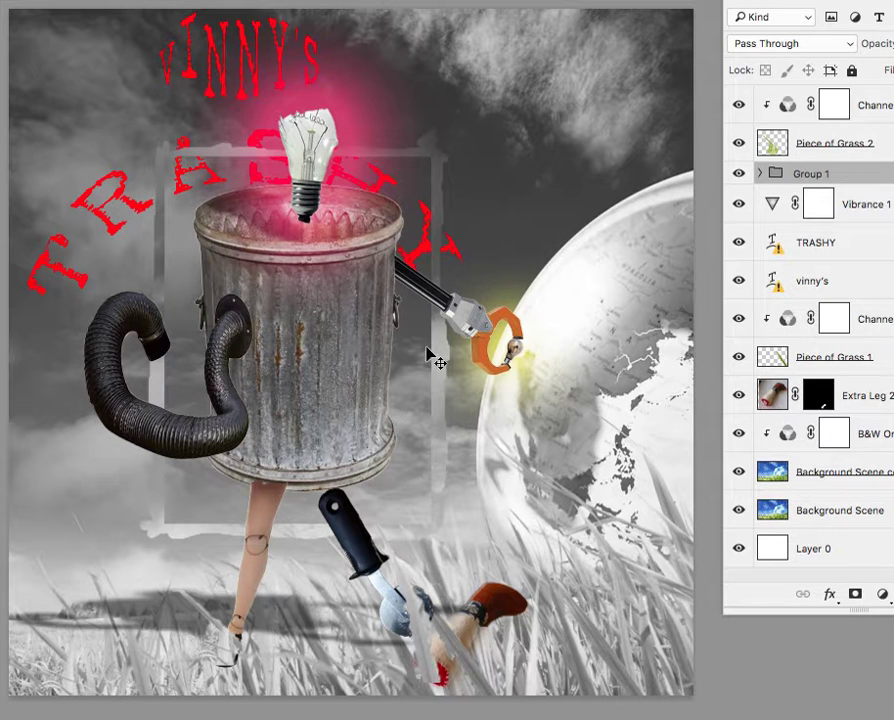
Step: Try repositioning and nudging the enlarged Group 1 character, and undo both the moves and the scaling
left_click_drag(296, 338, 260, 330)
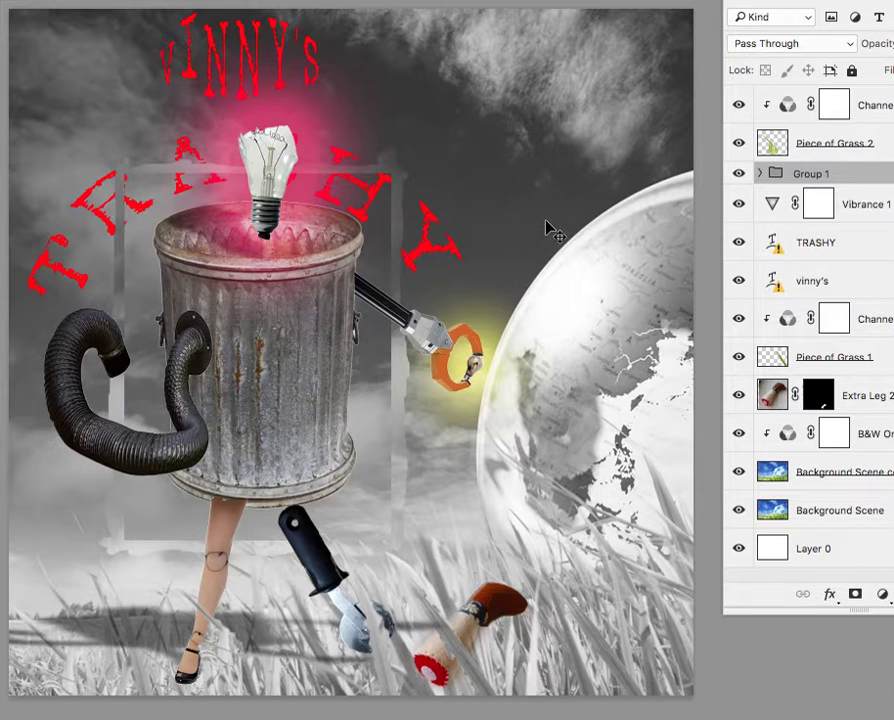
key("shift+Right")
key("shift+Right")
key("shift+Right")
key("shift+Right")
key("shift+Up")
key("shift+Up")
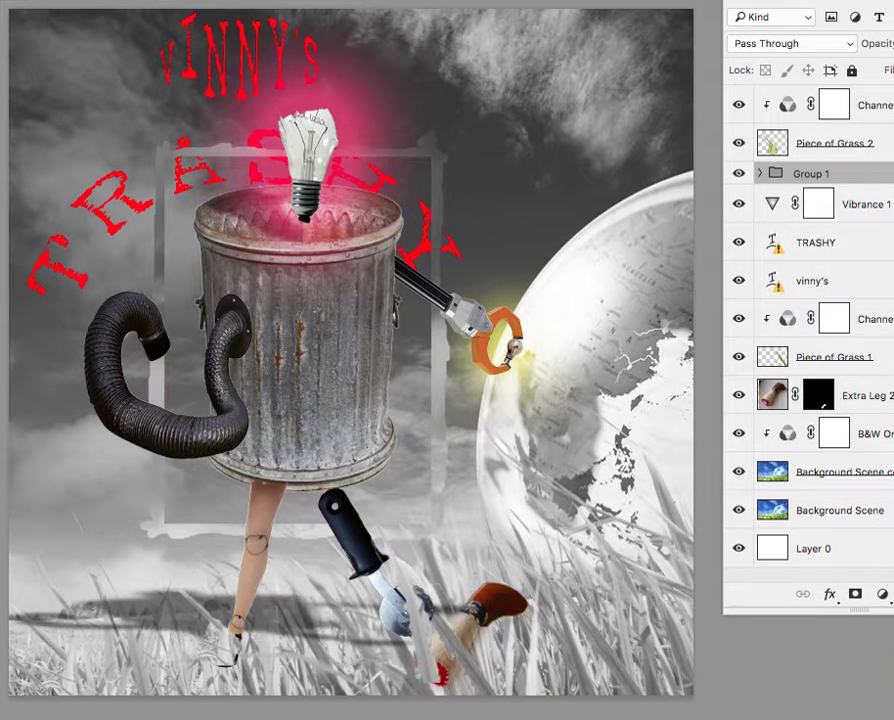
key("ctrl+alt+z")
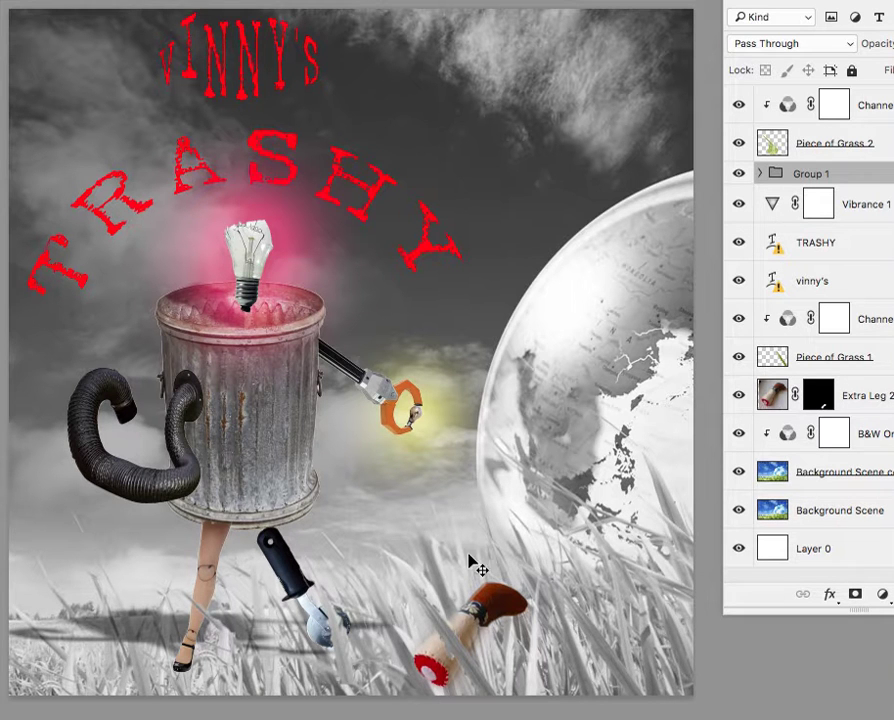
Step: Move the Group 1 character slightly left and down, and shift the Extra Leg 2 image left, closer to it
left_click_drag(248, 397, 230, 406)
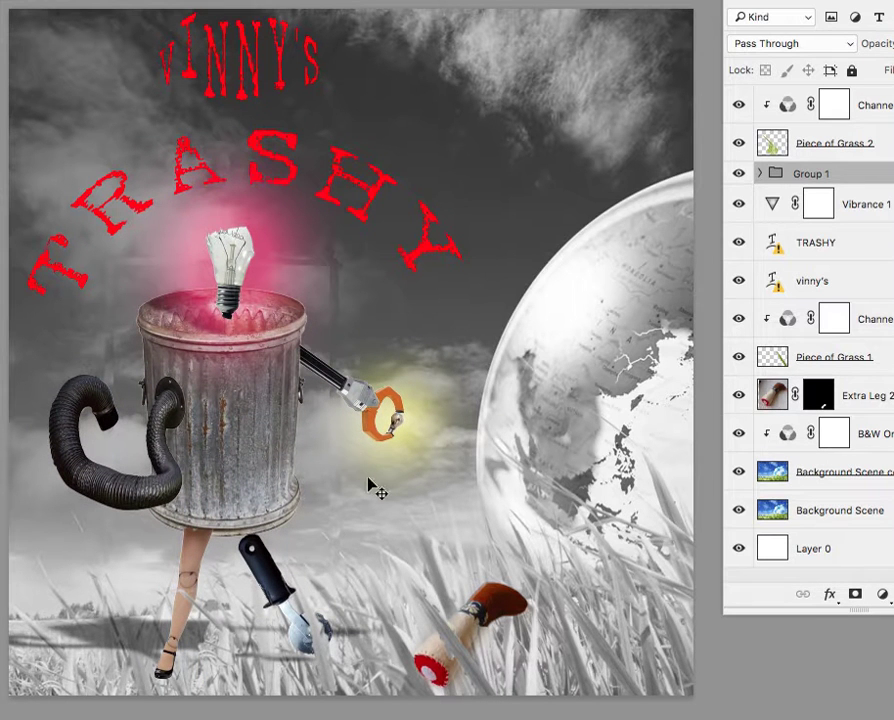
left_click(880, 395)
left_click_drag(500, 640, 442, 645)
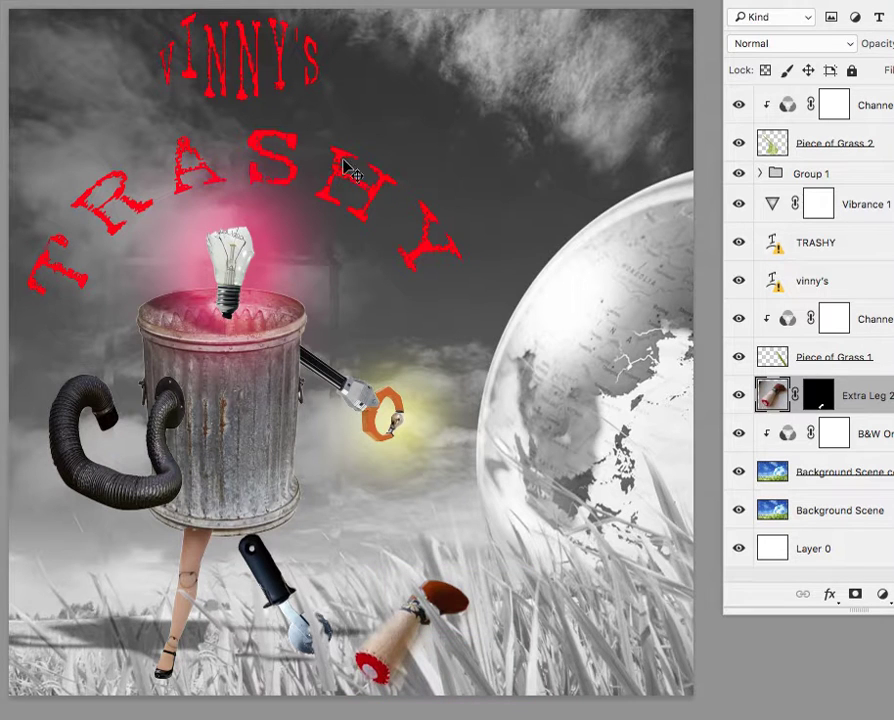
Step: Try cropping the poster's sides closer around the trash can character, and discard the crop
scroll(350, 350, "left", 3)
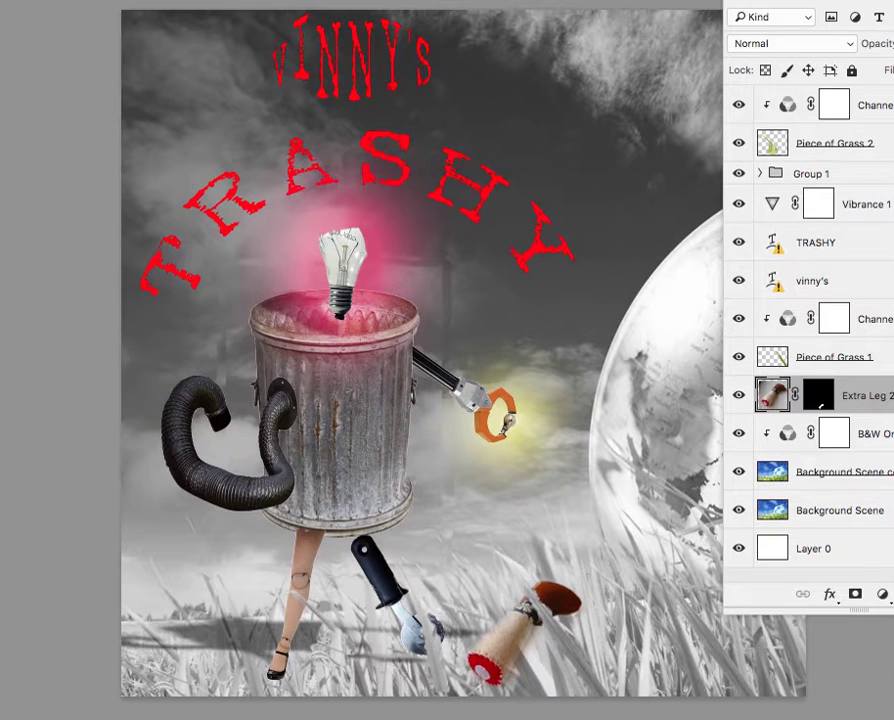
key("ctrl+t")
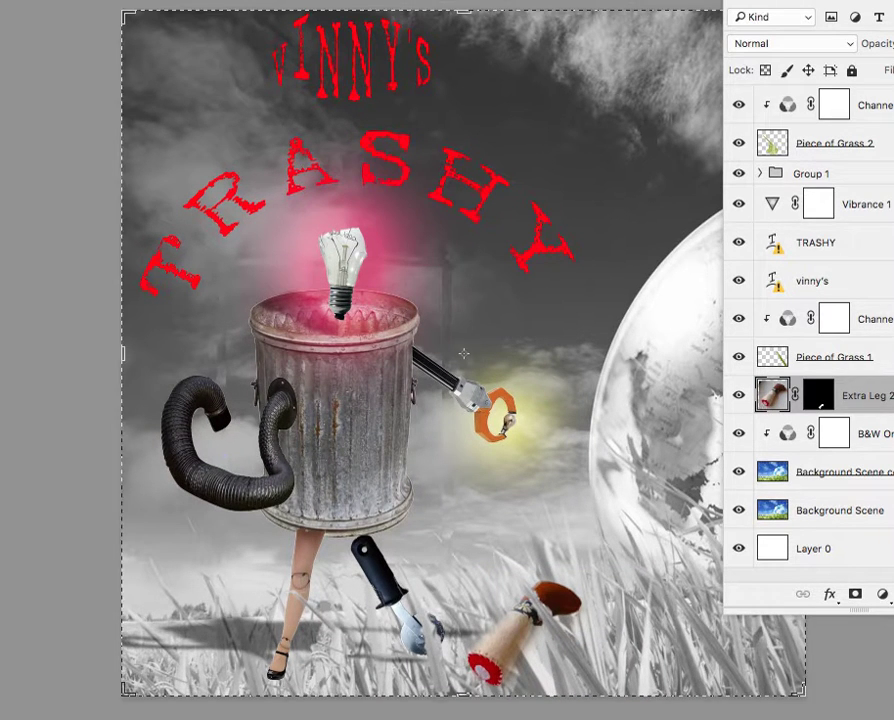
scroll(415, 262, "right", 3)
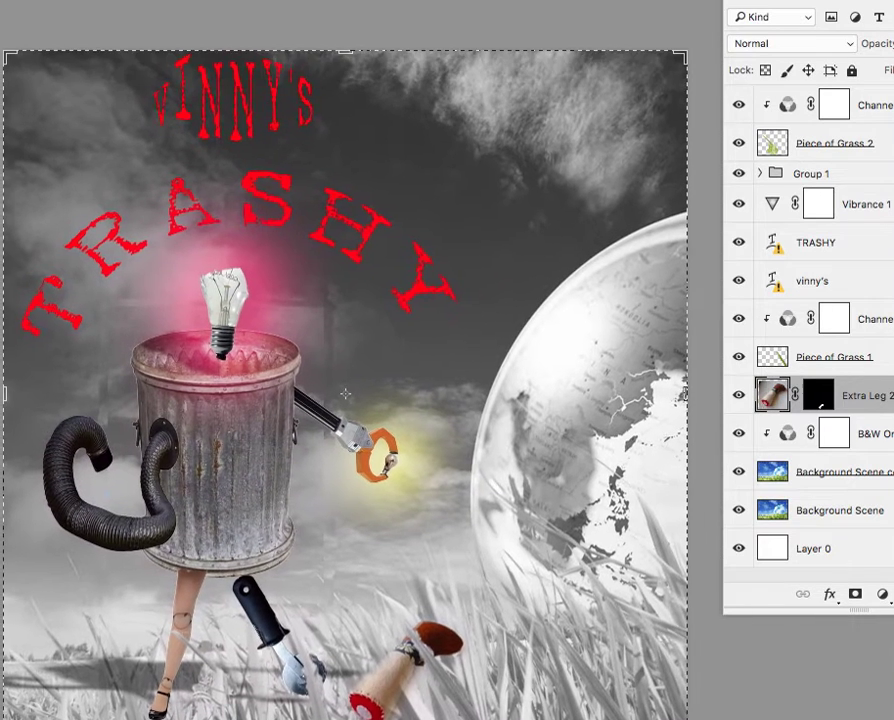
left_click_drag(683, 393, 620, 393)
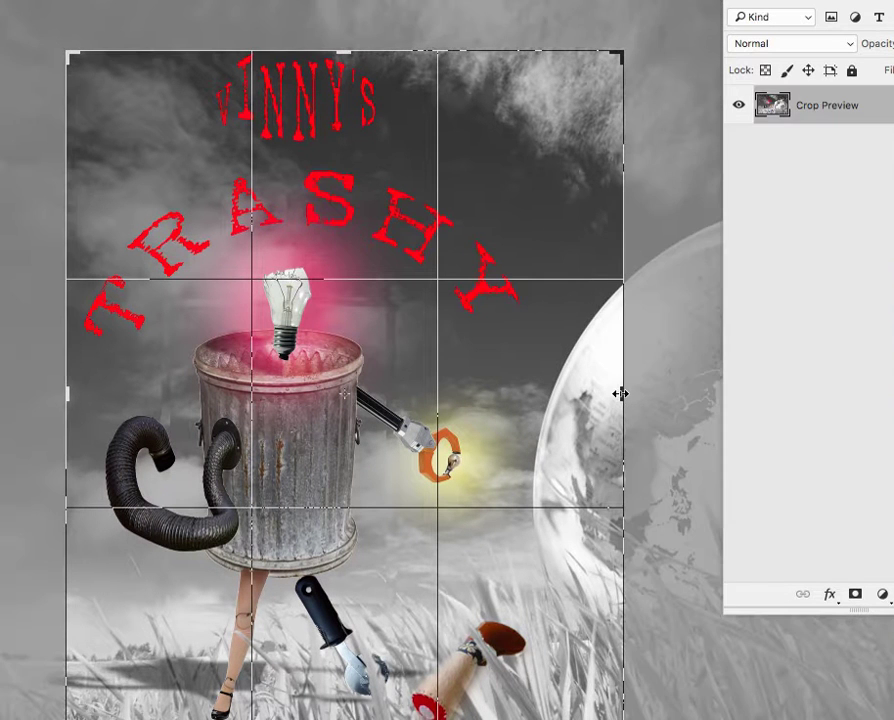
left_click_drag(70, 388, 28, 390)
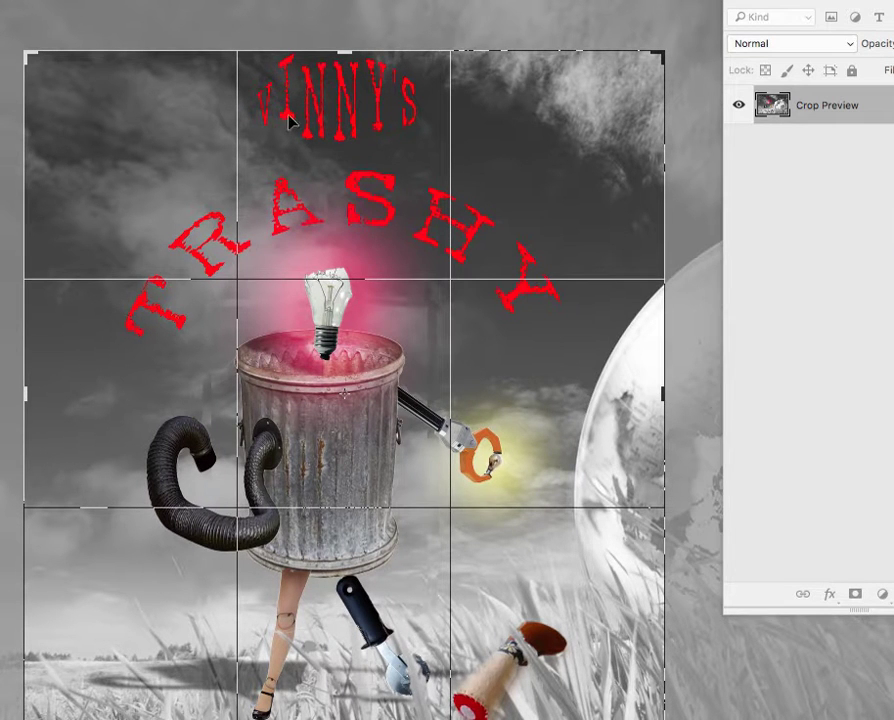
key("v")
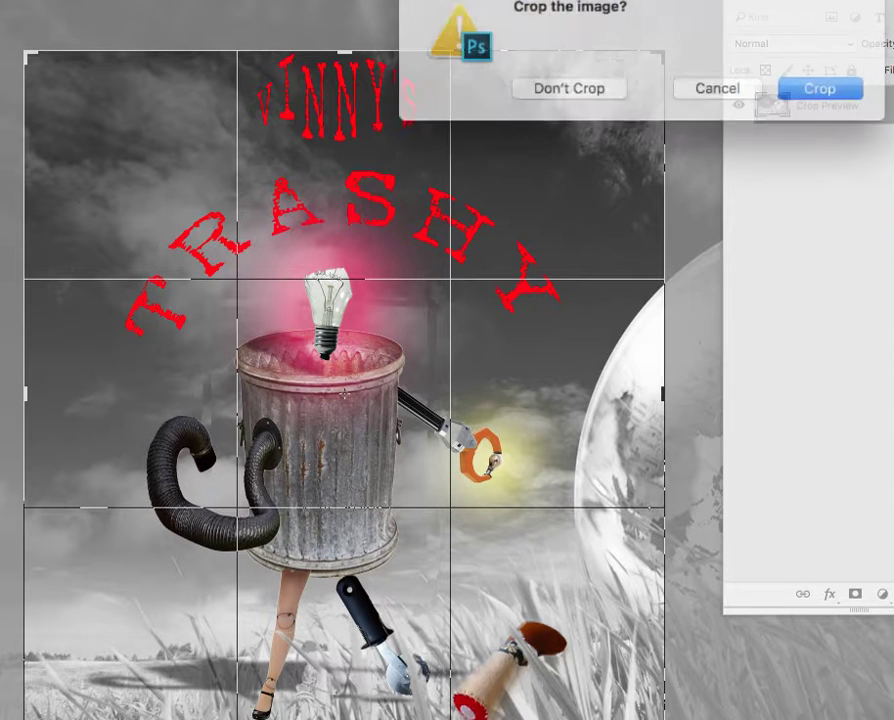
left_click(578, 86)
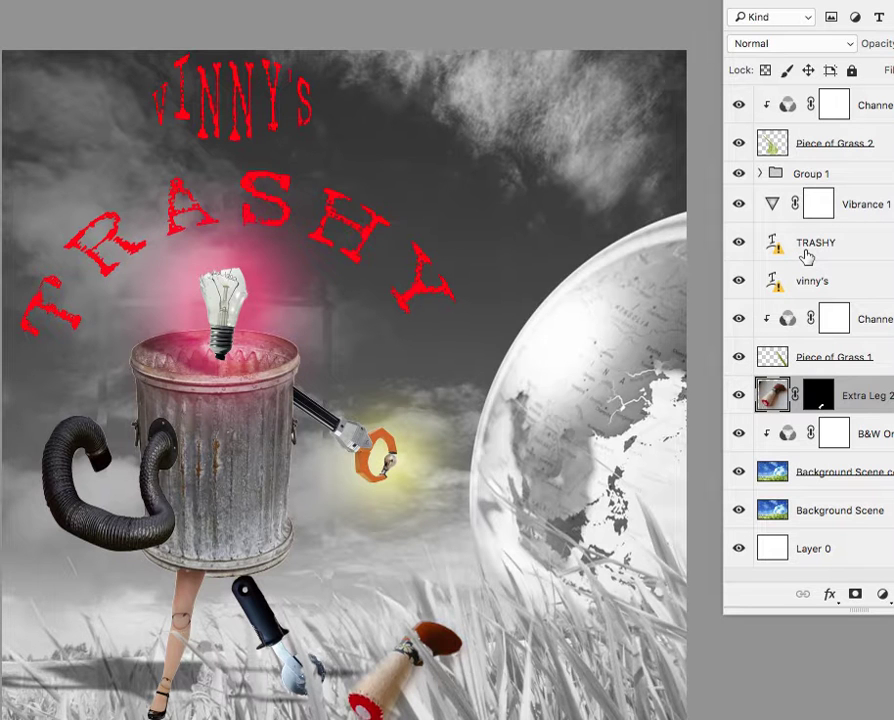
Step: Edit the TRASHY text layer, accepting substitution of its missing font, and set the warp bend to +9%
left_click(807, 244)
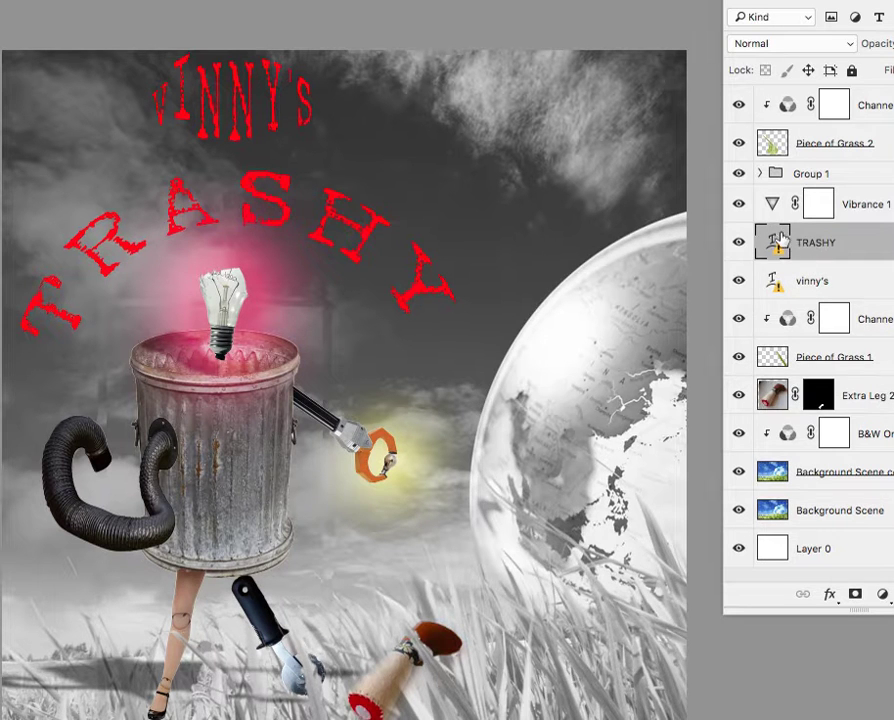
double_click(773, 243)
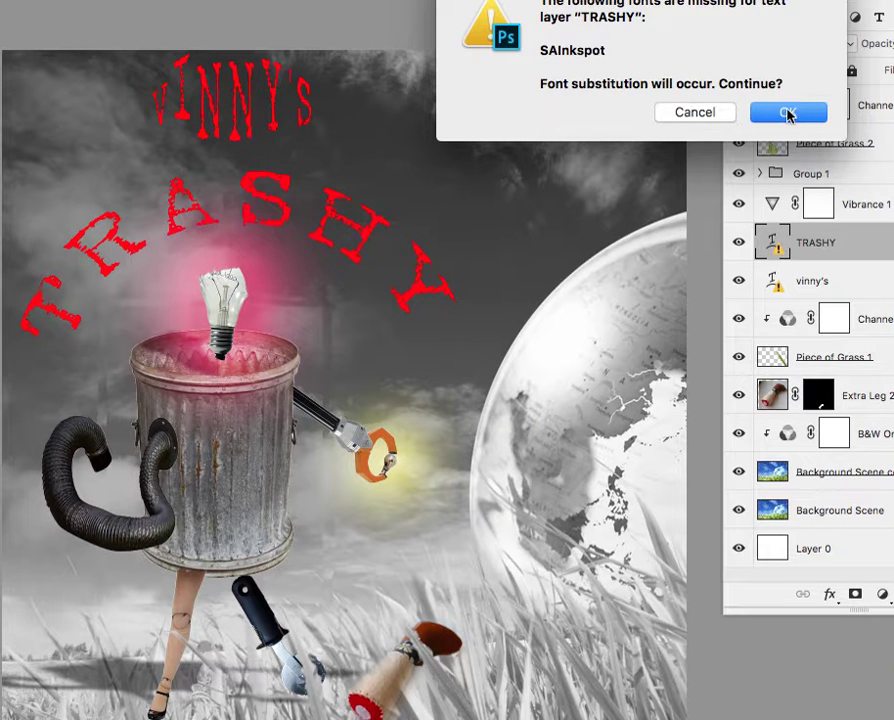
left_click(786, 113)
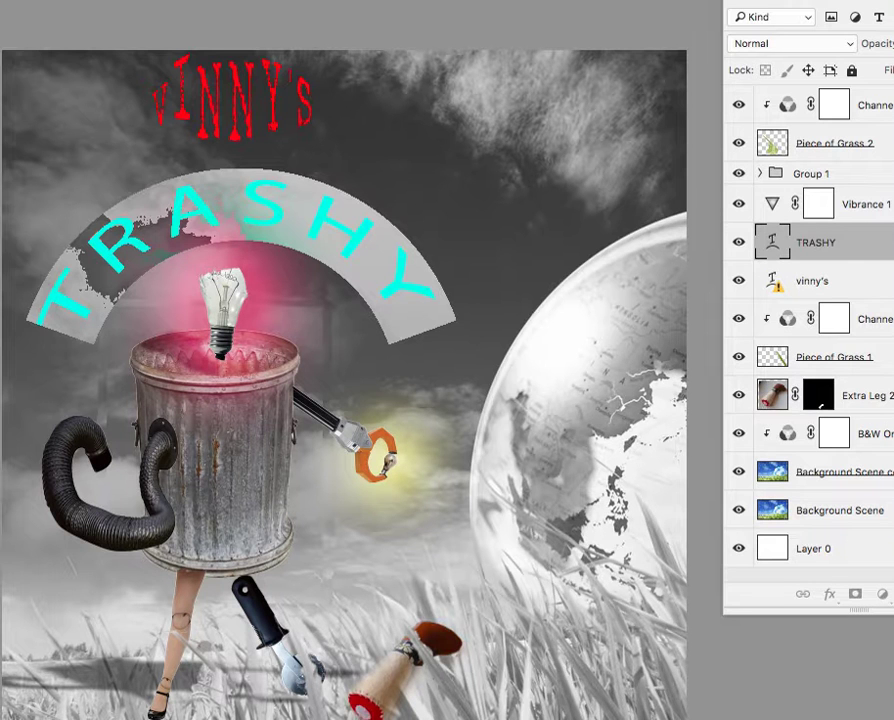
left_click_drag(175, 64, 104, 57)
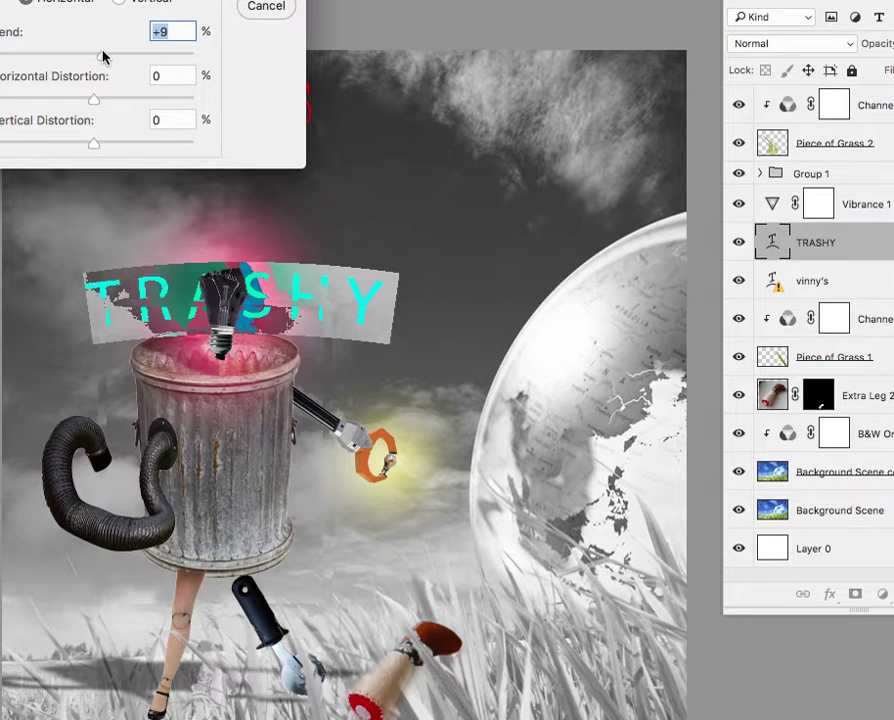
key("Return")
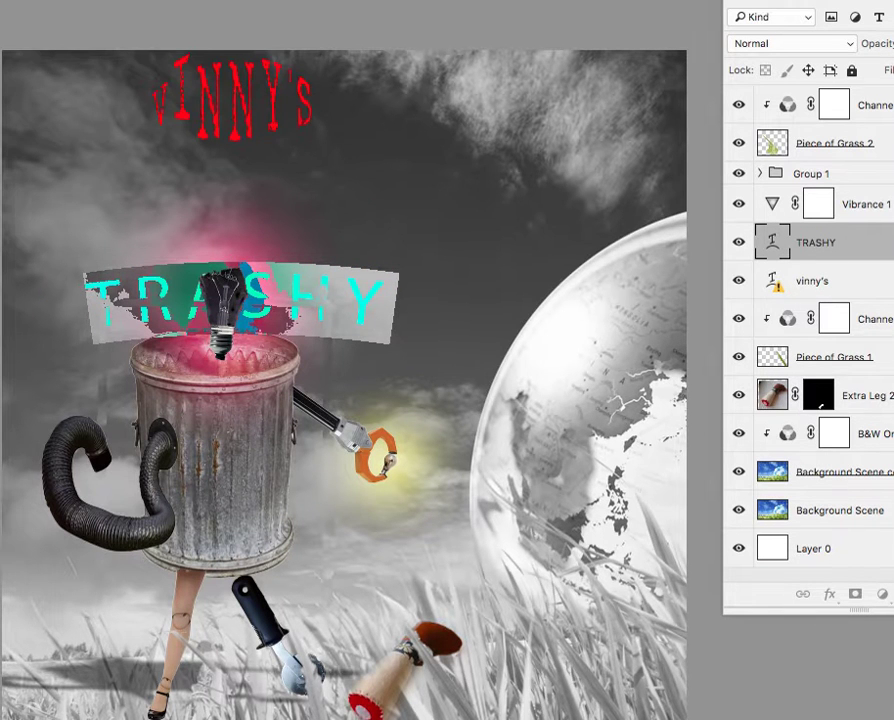
key("BackSpace")
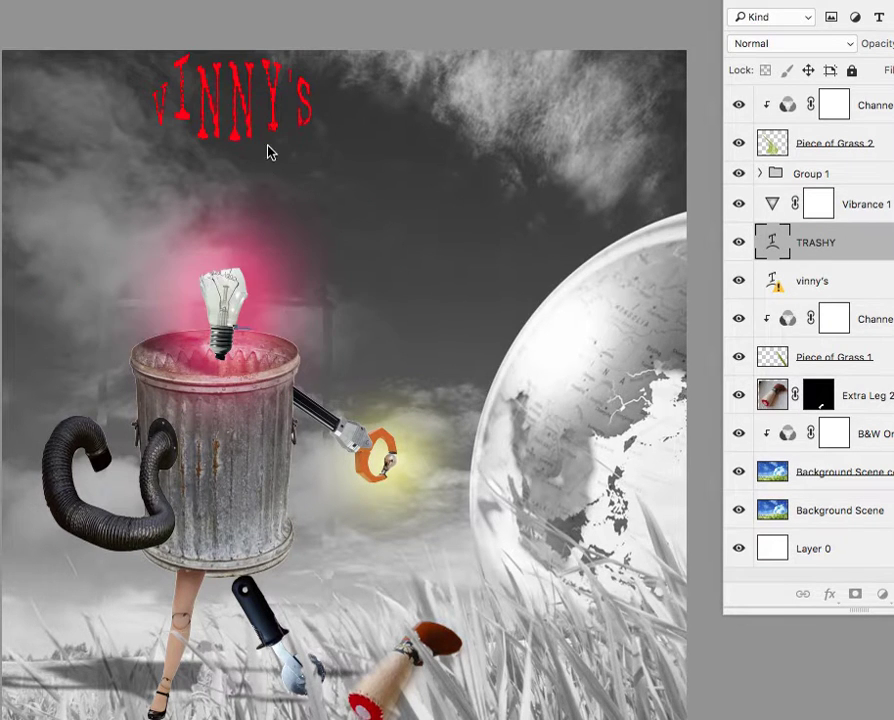
key("ctrl+z")
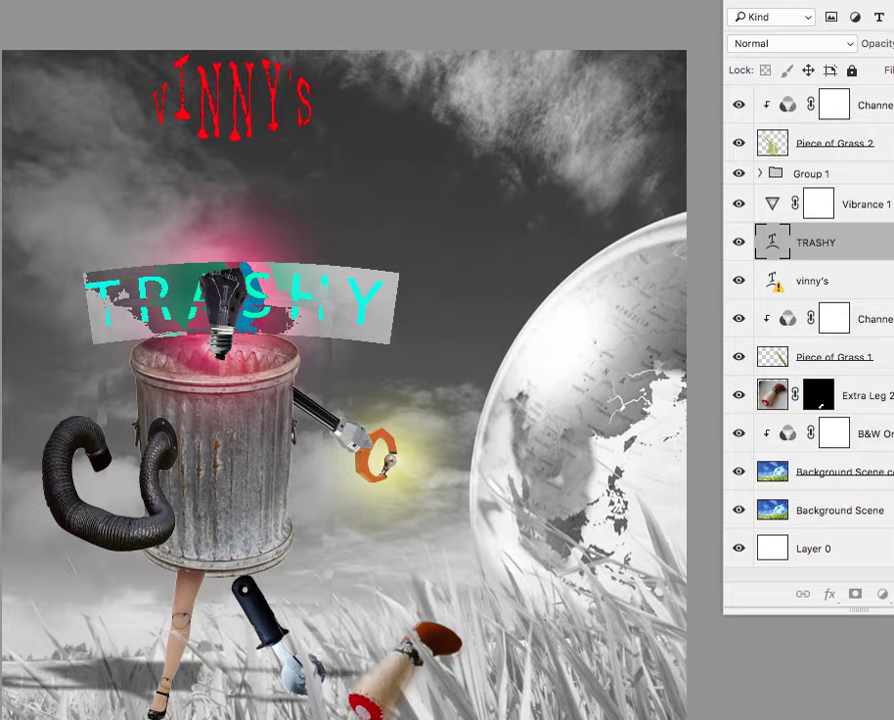
Step: Commit the TRASHY text edit and move the text up and right, above the light bulb
left_click(836, 104)
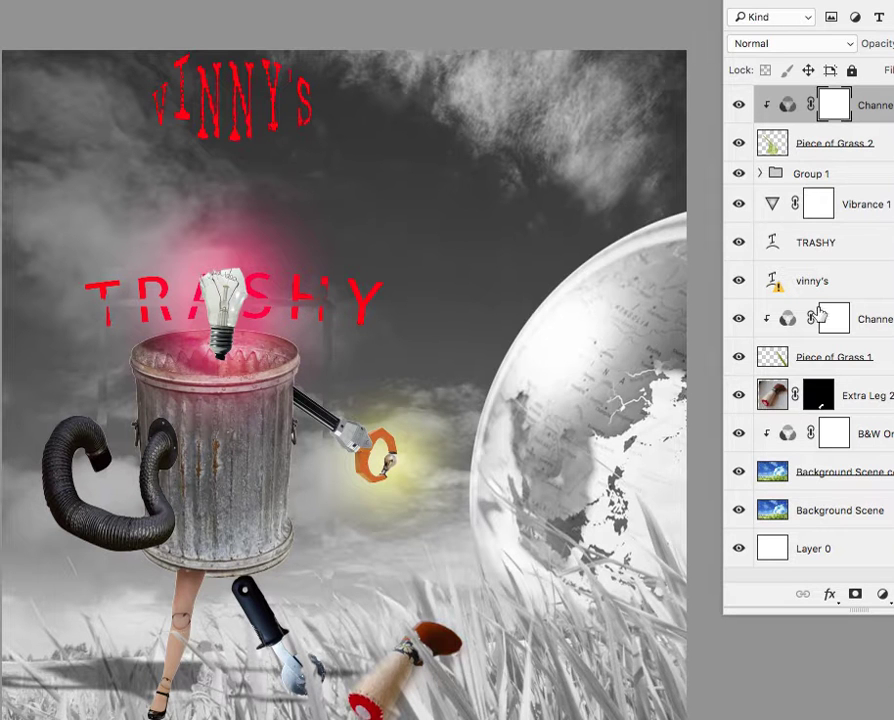
left_click(830, 243)
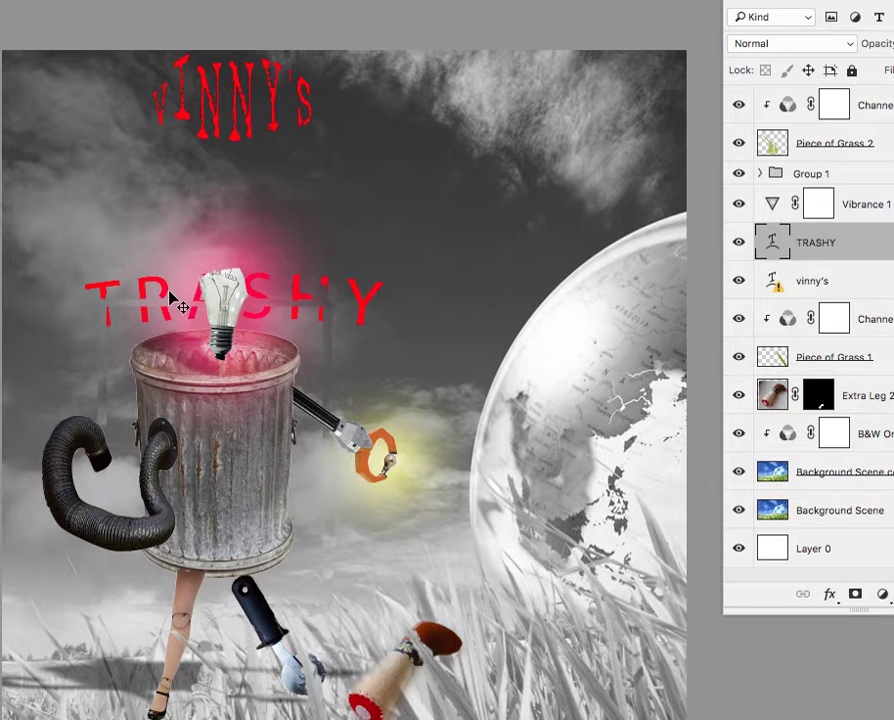
left_click_drag(176, 302, 236, 200)
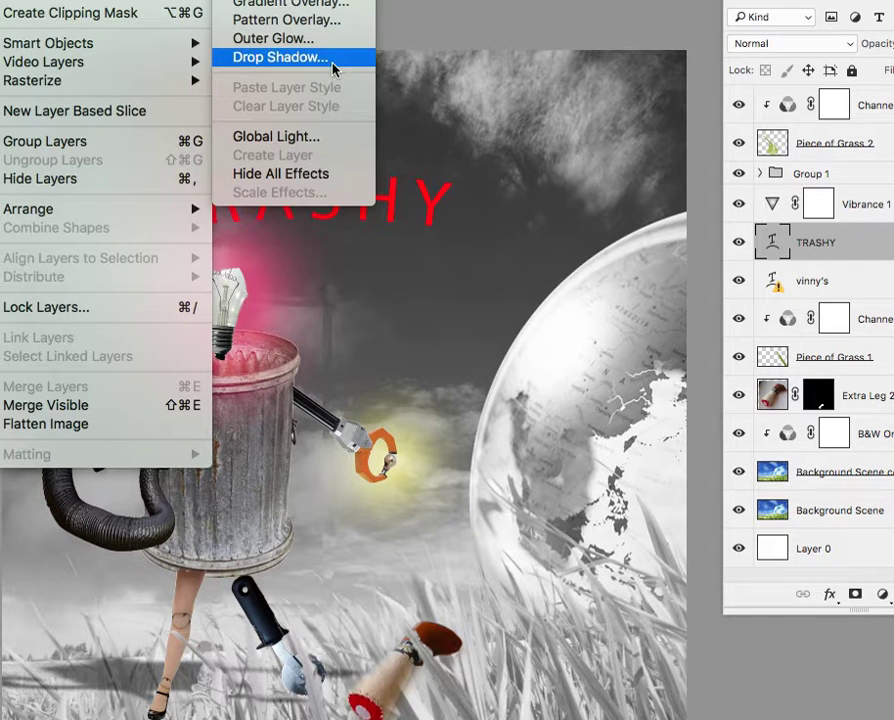
Step: Add a Stroke layer style to the TRASHY text with a white color and a size of 3 px
left_click(285, 1)
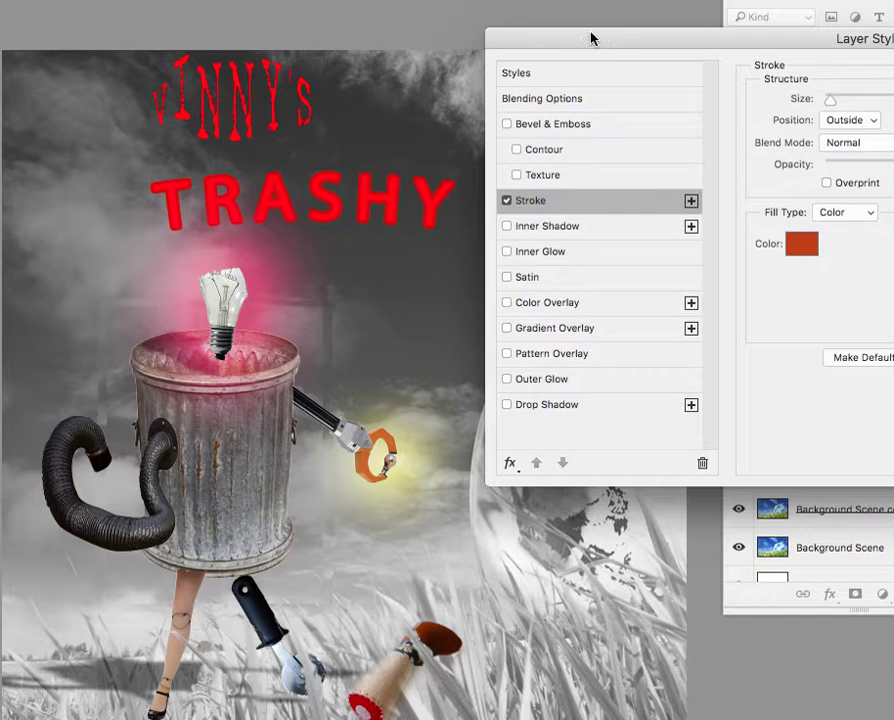
left_click_drag(590, 34, 246, 297)
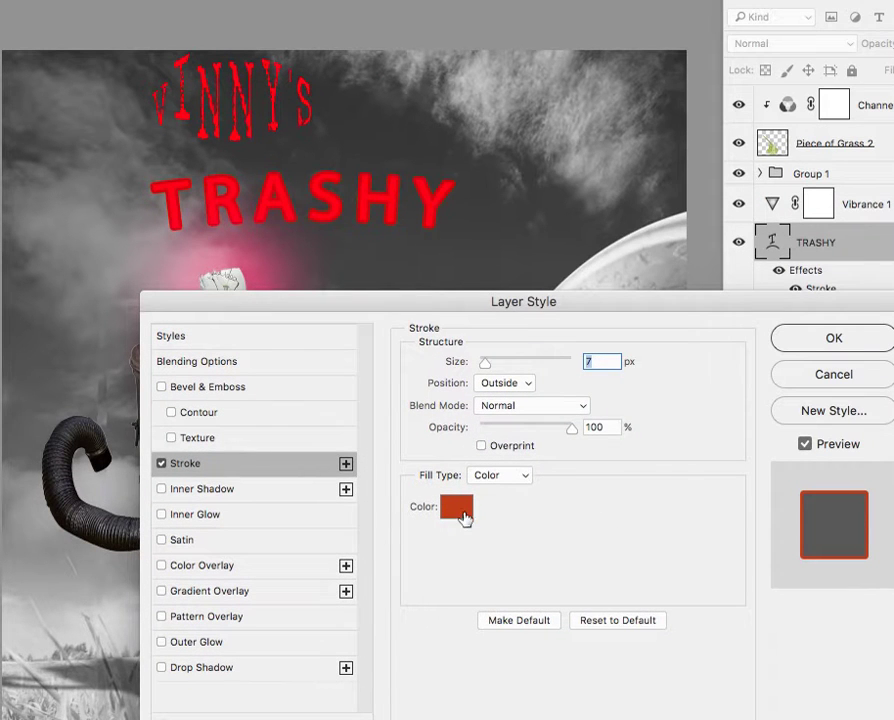
left_click_drag(322, 298, 248, 282)
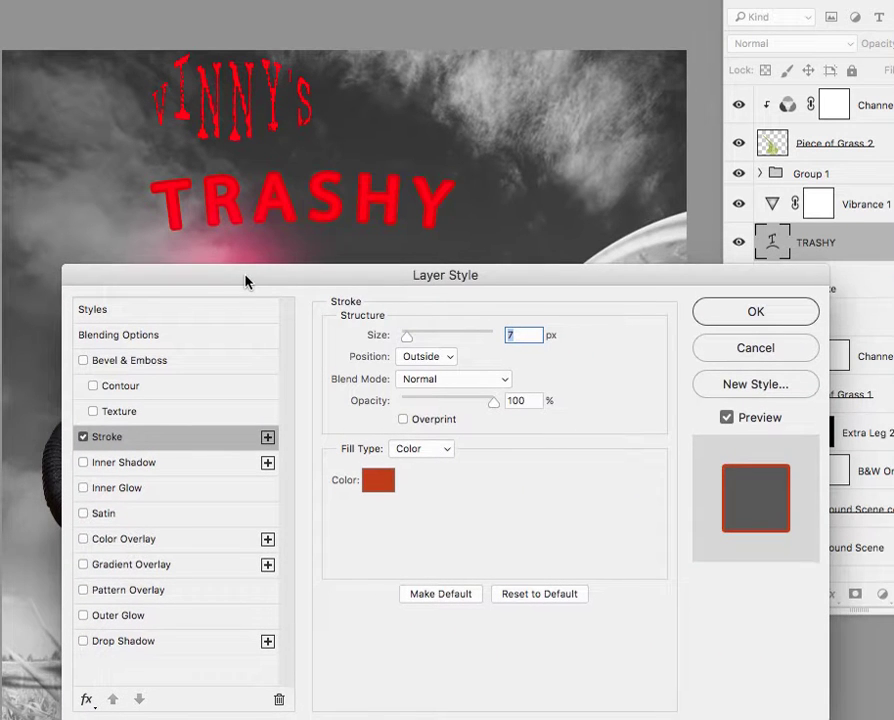
left_click(379, 485)
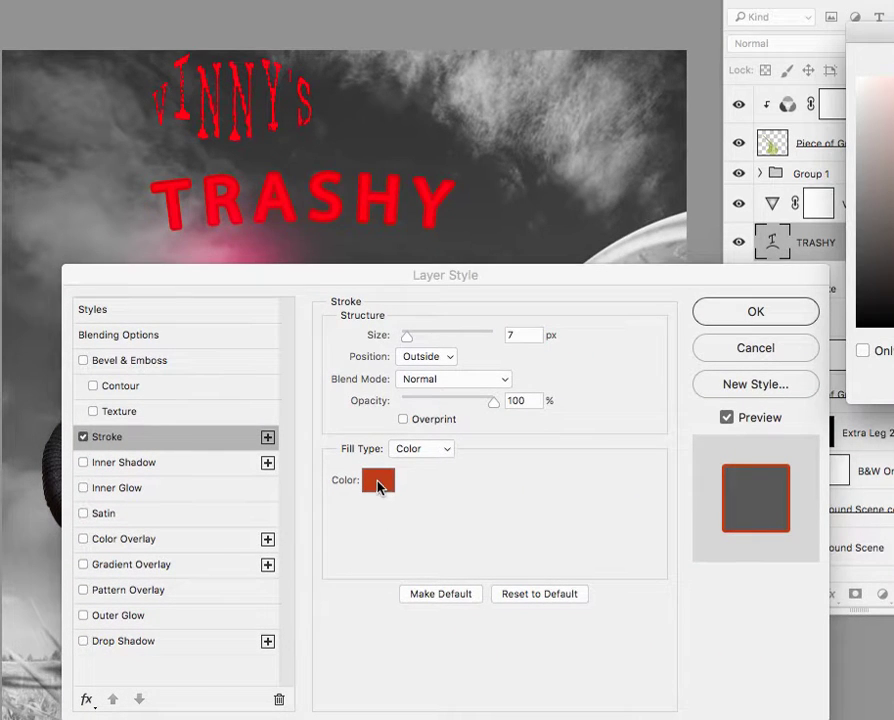
left_click(860, 78)
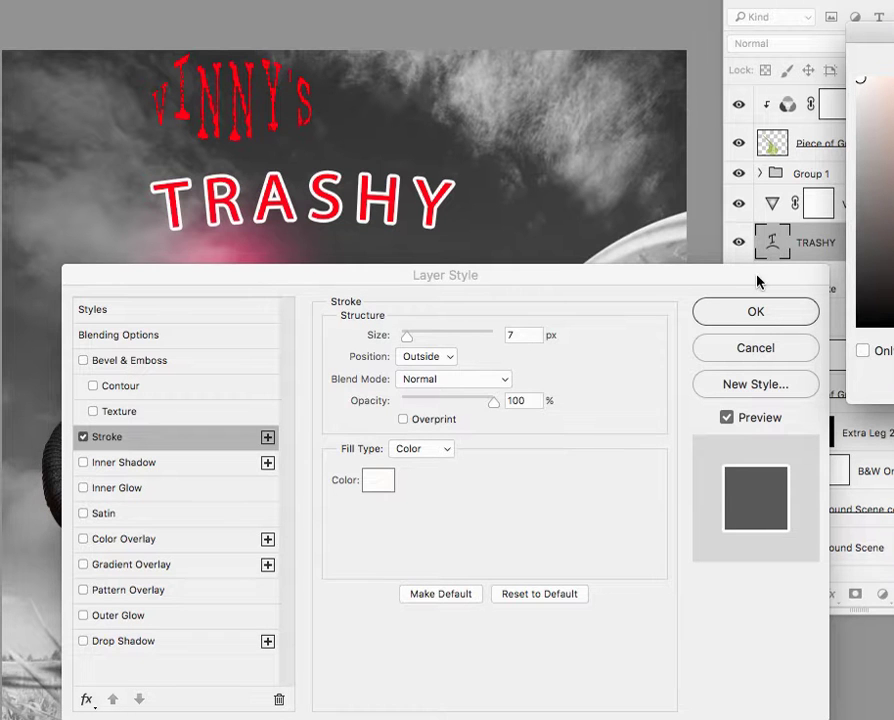
key("Return")
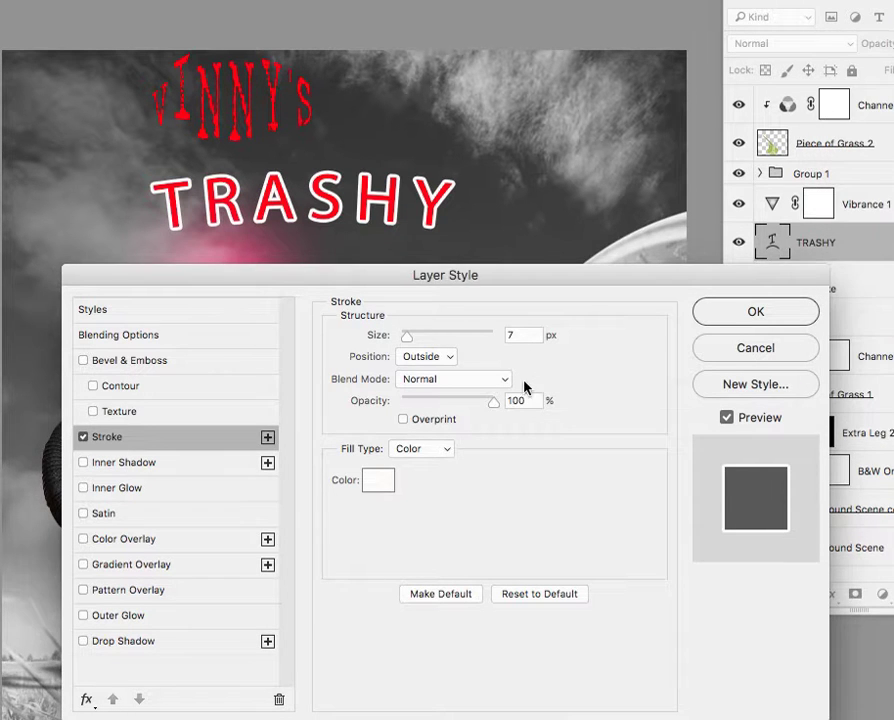
left_click_drag(406, 338, 405, 336)
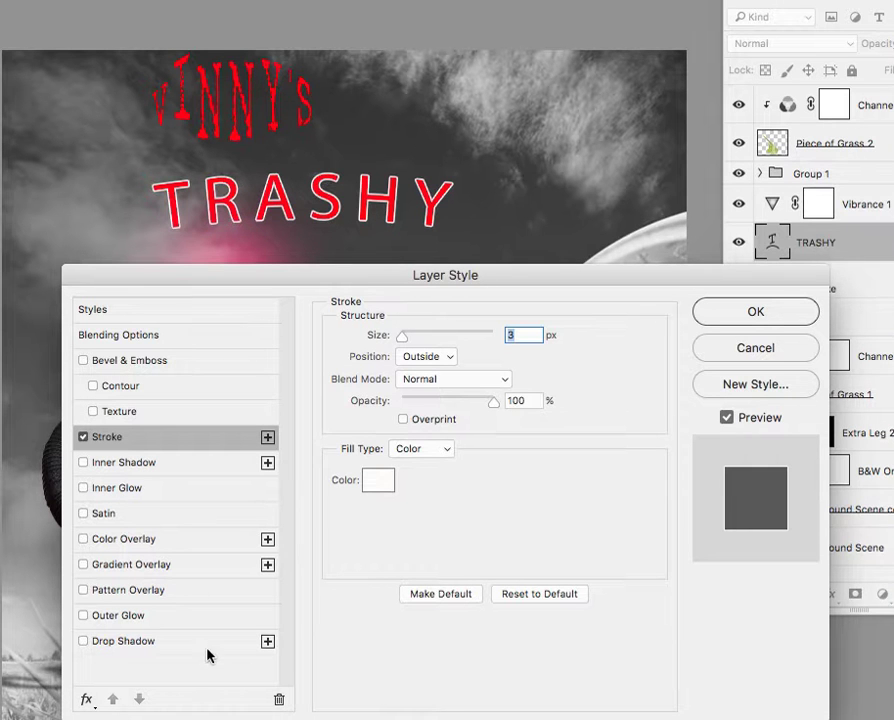
Step: Add an Outer Glow layer style to the TRASHY text with 19% noise and an off-white glow color
left_click(184, 617)
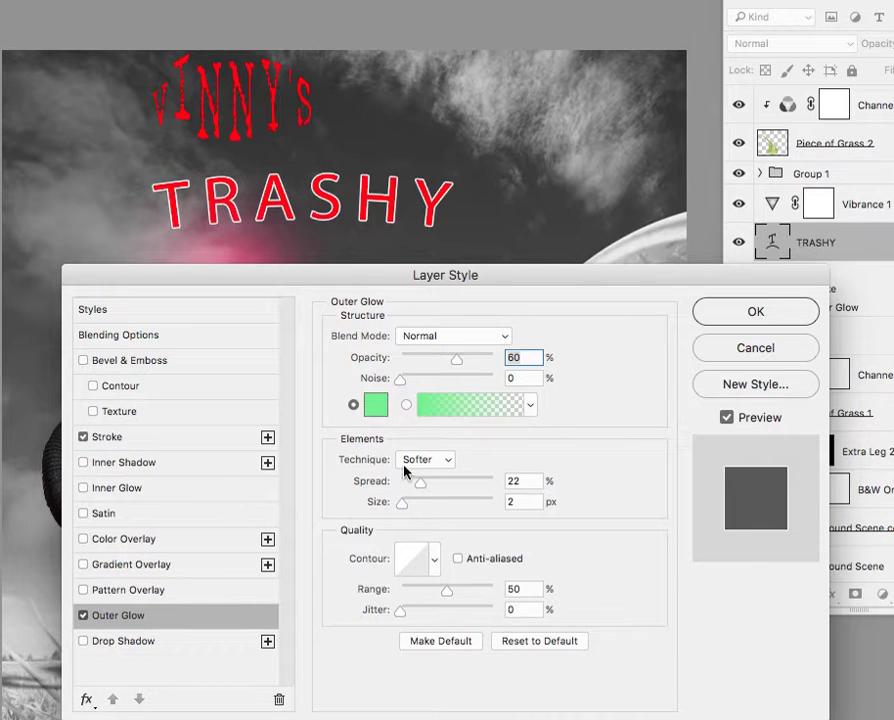
mouse_move(457, 360)
left_mouse_down()
mouse_move(500, 360)
mouse_move(462, 362)
left_mouse_up()
left_click_drag(397, 385, 421, 384)
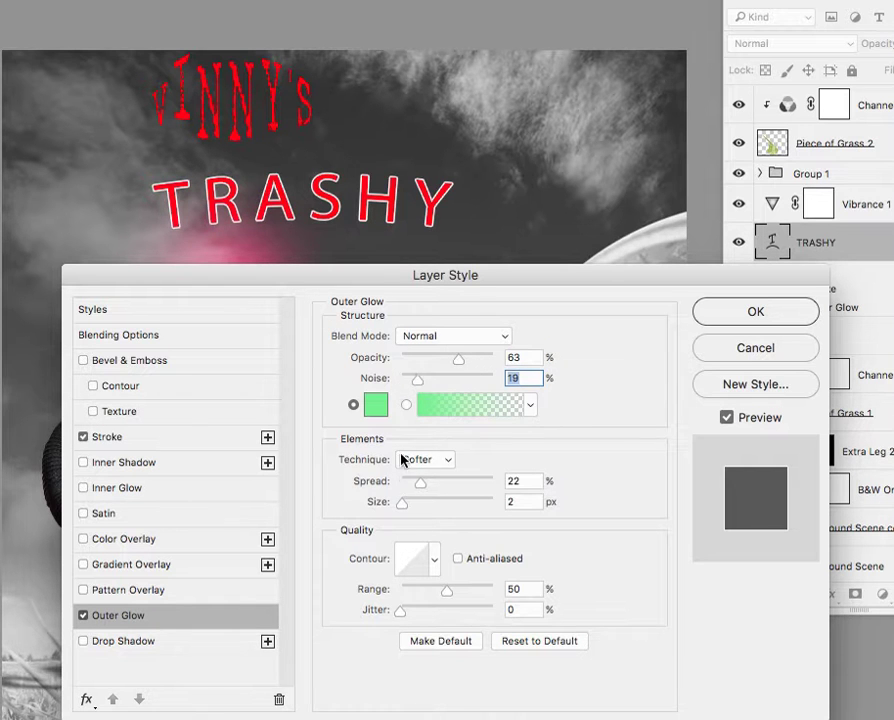
left_click(376, 405)
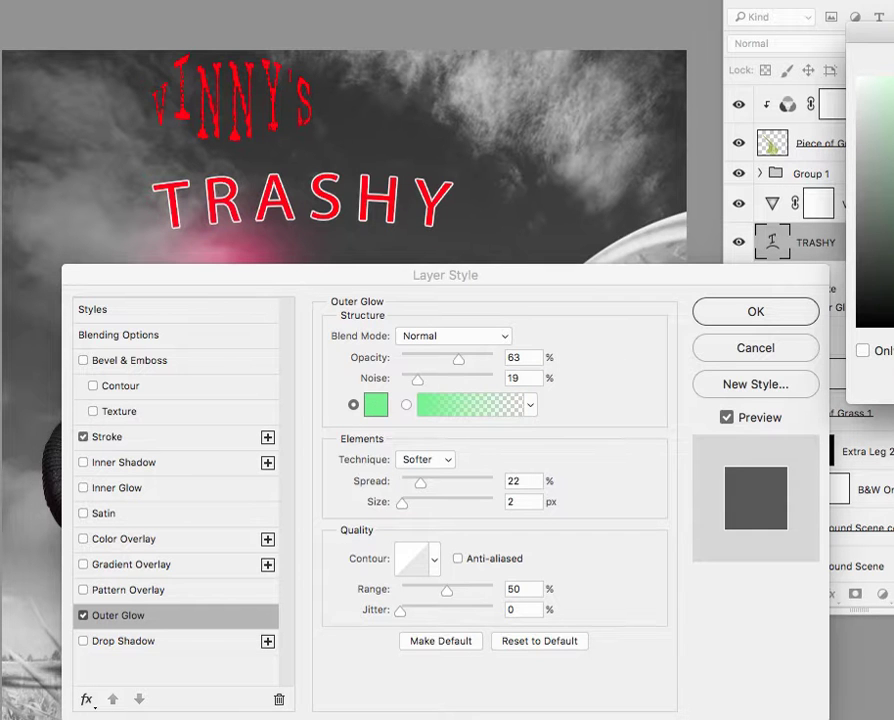
left_click_drag(880, 90, 865, 84)
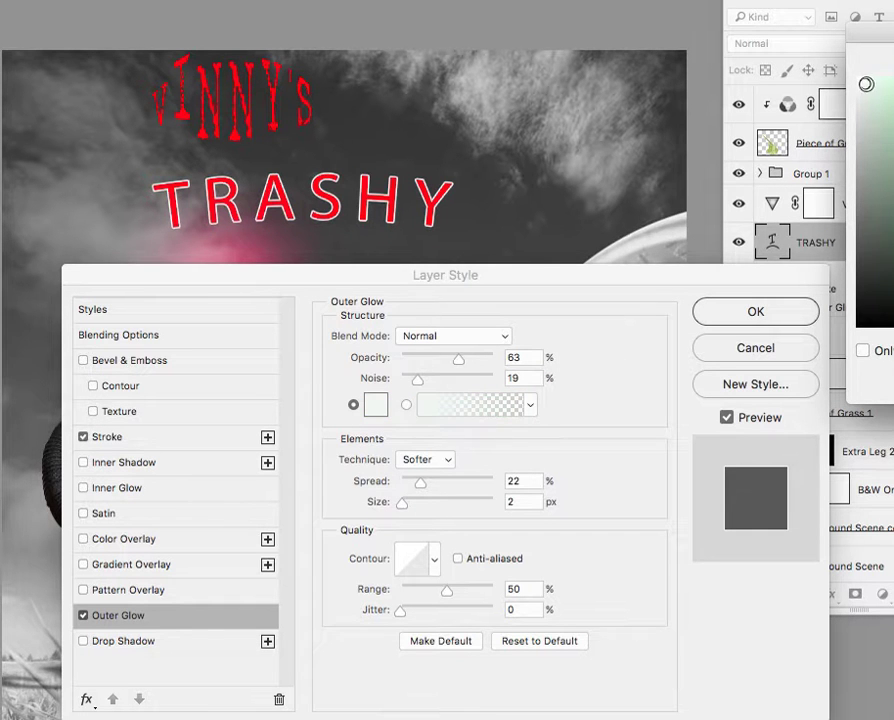
key("Return")
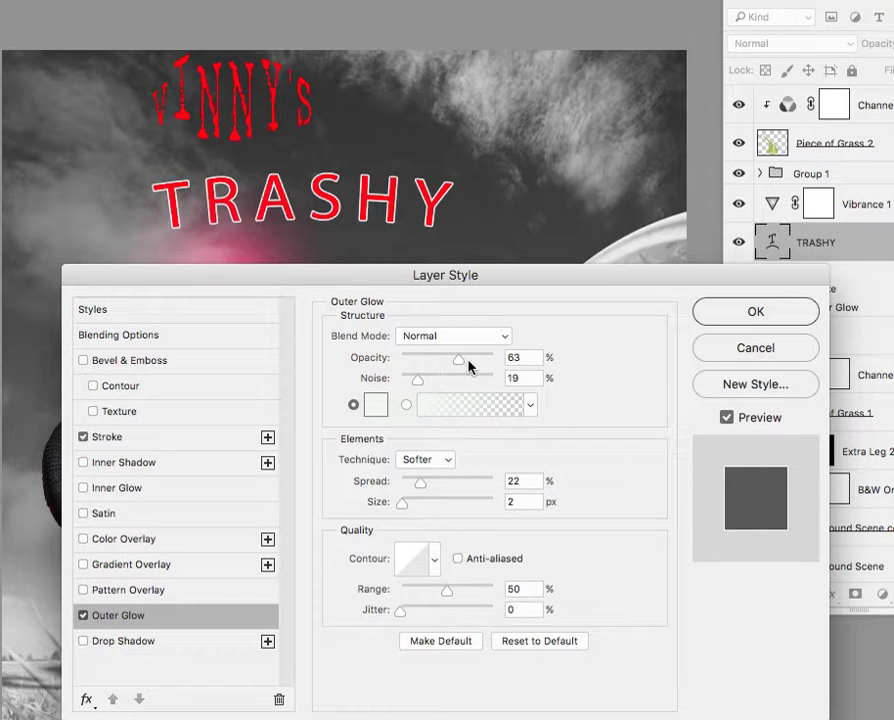
Step: Set the TRASHY text's outer glow to 50% opacity, 15% spread and 24 px size, and apply the layer style
left_click_drag(457, 359, 473, 376)
mouse_move(398, 506)
left_mouse_down()
mouse_move(427, 507)
mouse_move(414, 506)
left_mouse_up()
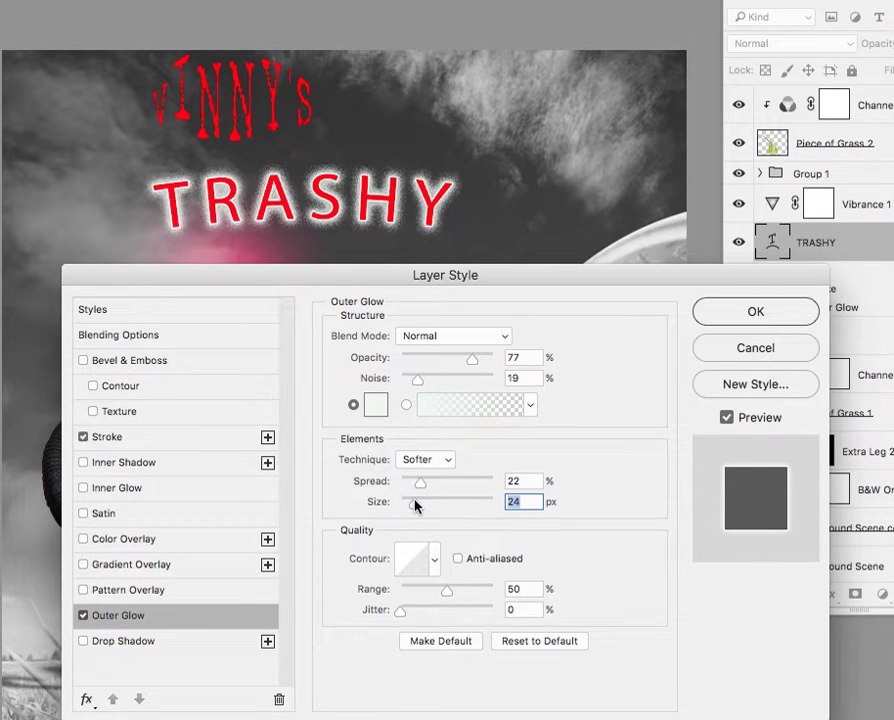
left_click_drag(416, 486, 411, 486)
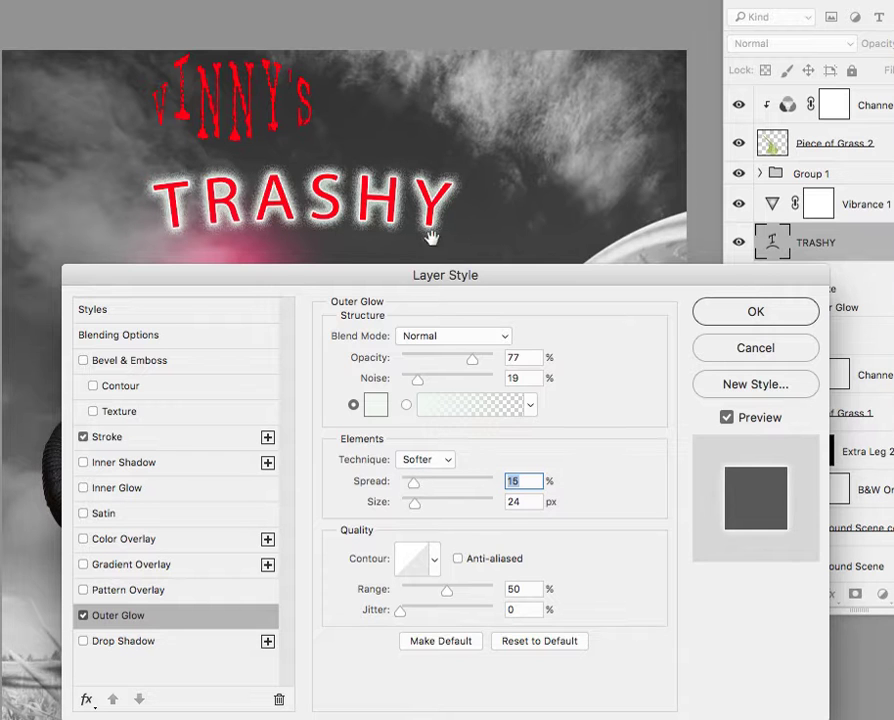
left_click_drag(474, 359, 447, 362)
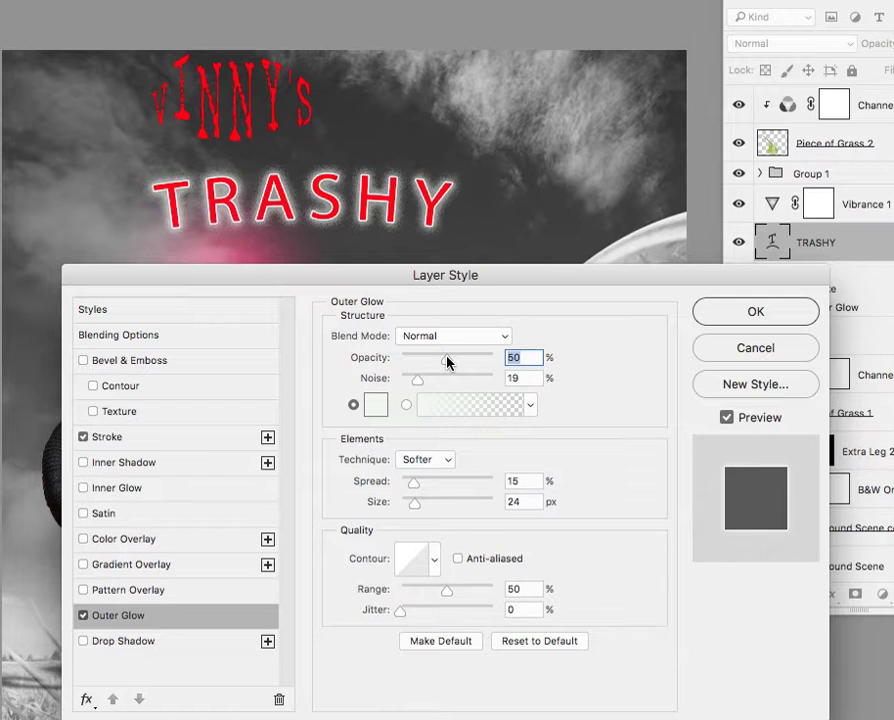
left_click(731, 315)
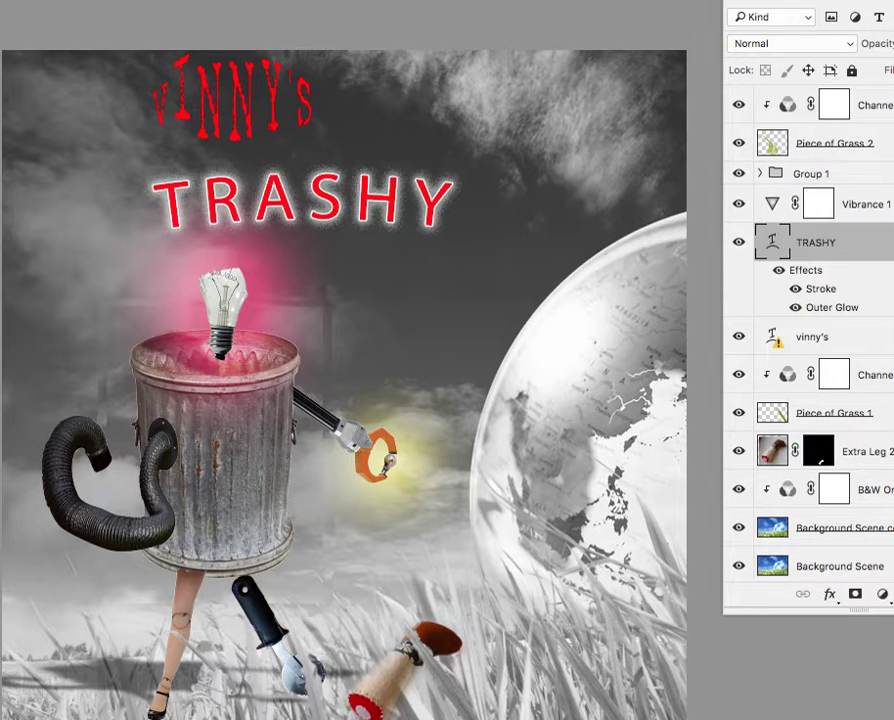
Step: Compare the poster with and without the TRASHY text and review the layer stack around Group 1
scroll(520, 52, "down", 3)
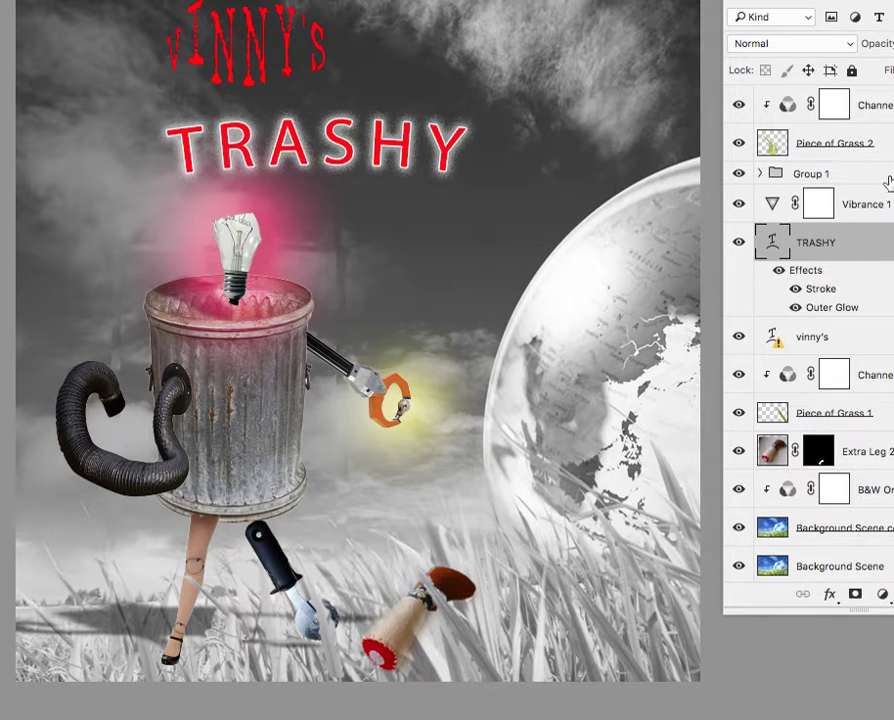
left_click(738, 243)
left_click(738, 243)
left_click(764, 175)
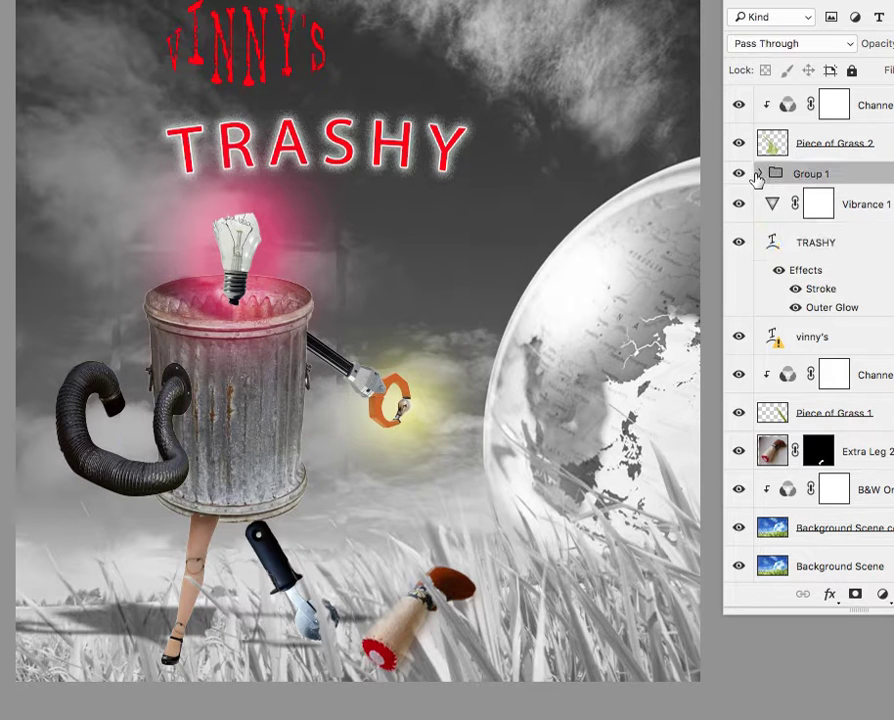
scroll(886, 360, "down", 2)
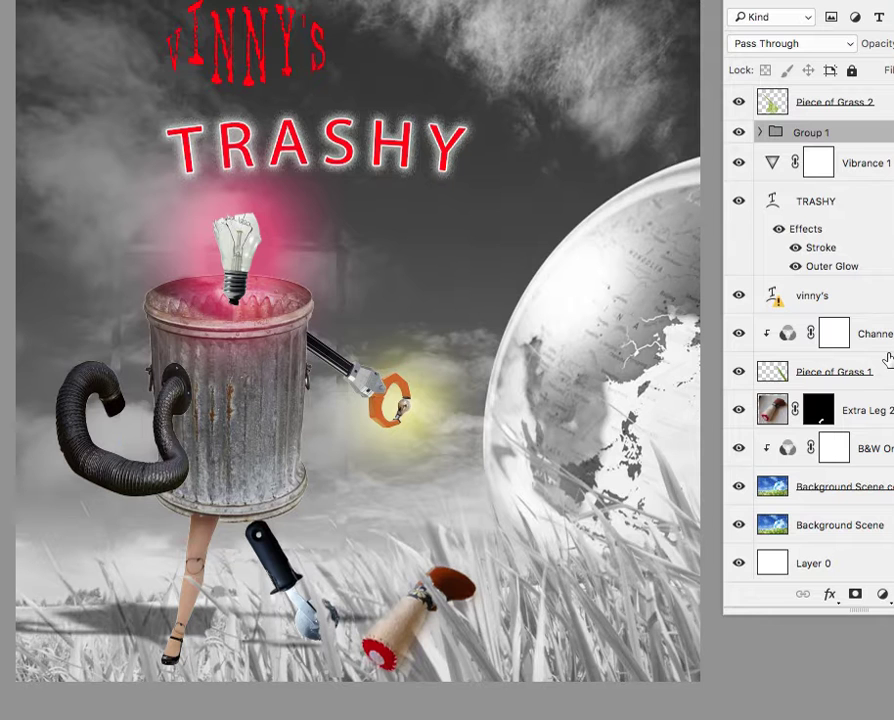
scroll(886, 360, "up", 1)
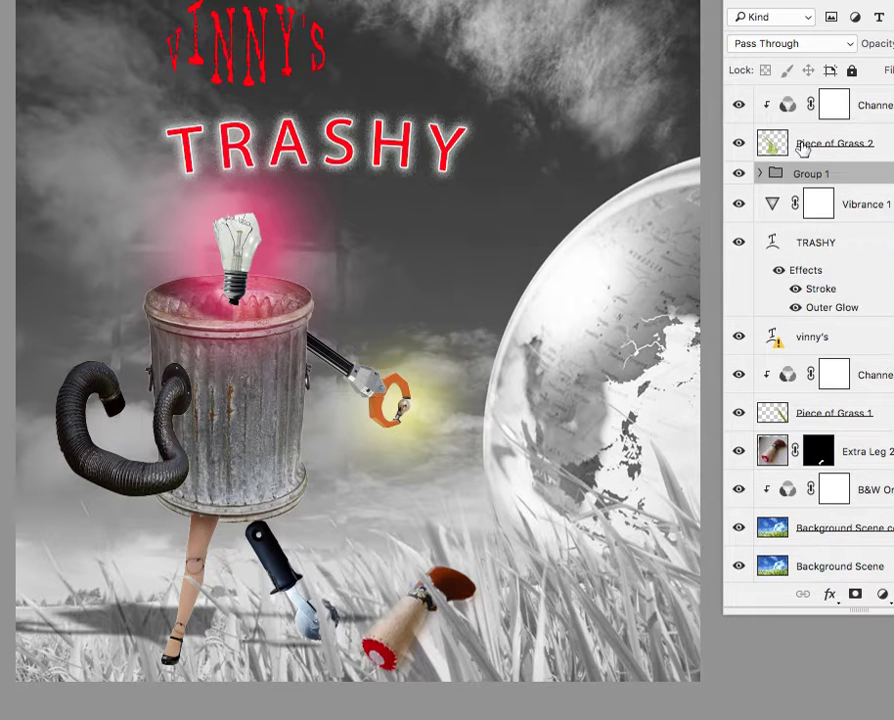
Step: Expand Group 1 and identify the claw hand's small light bulb layer by briefly hiding it
left_click(760, 174)
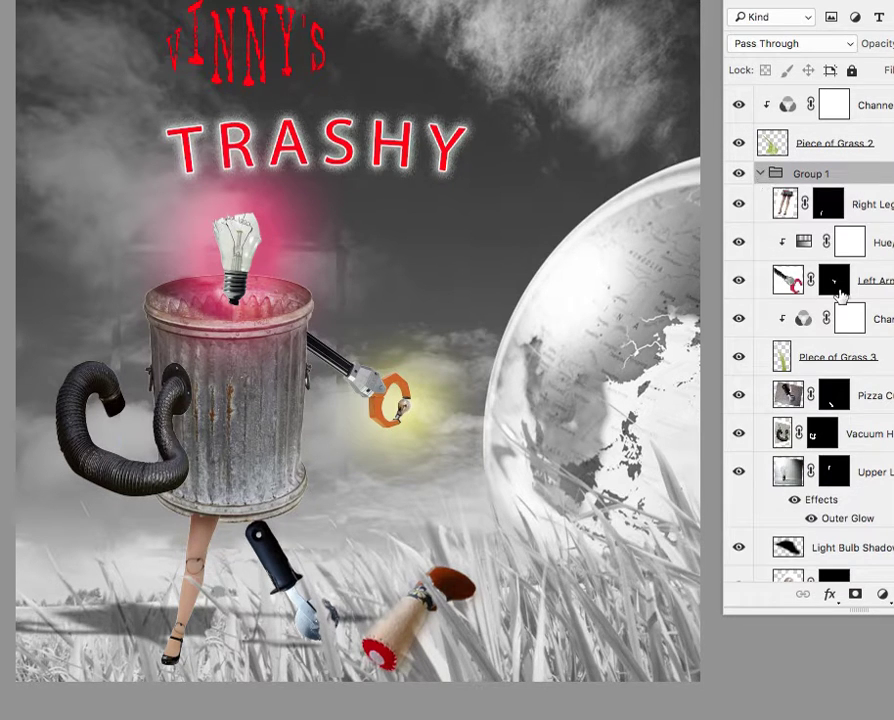
scroll(838, 292, "down", 4)
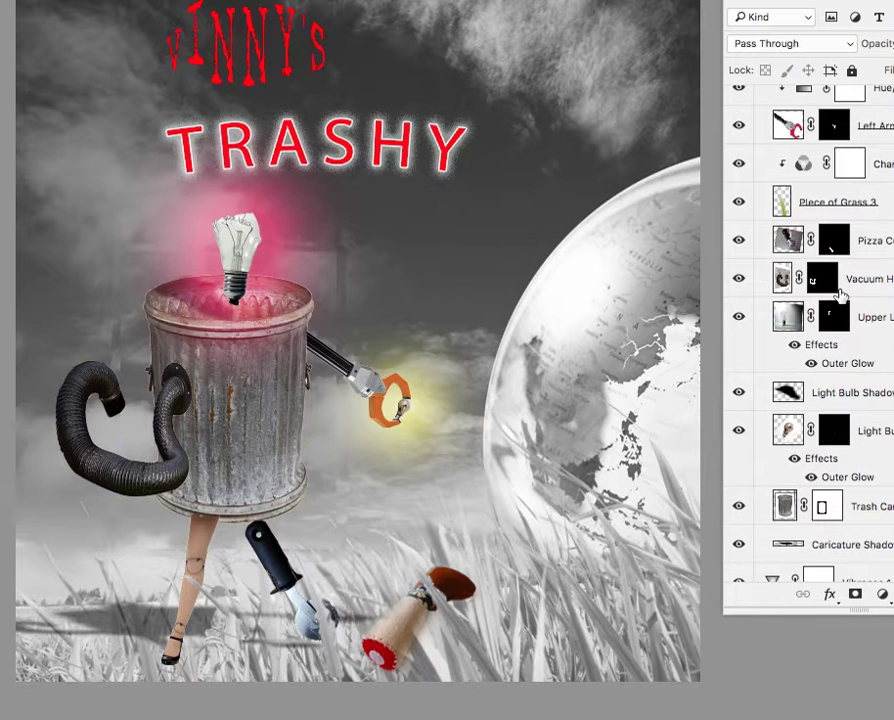
left_click(738, 433)
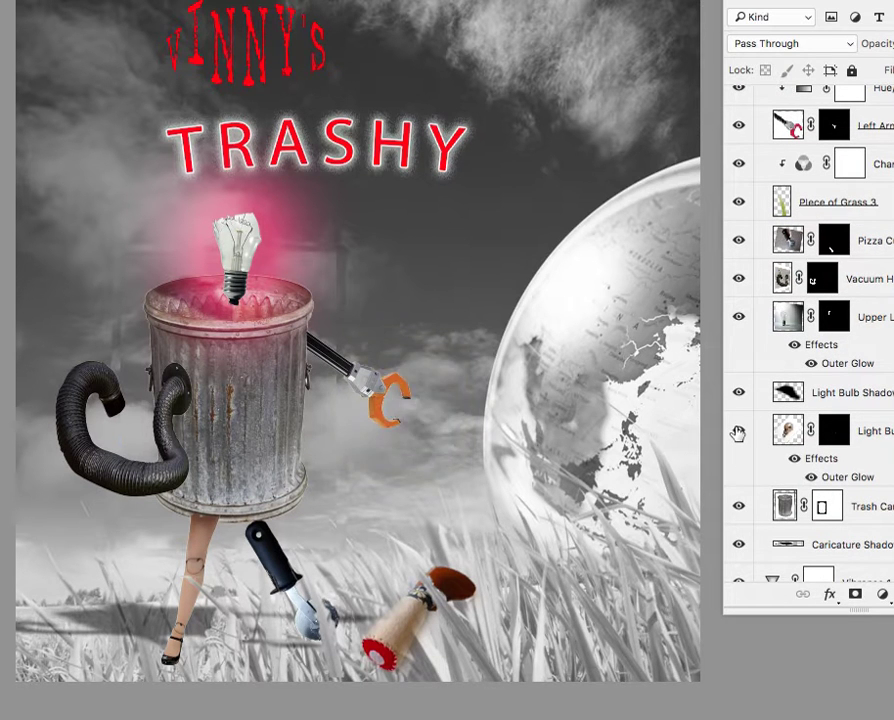
left_click(738, 433)
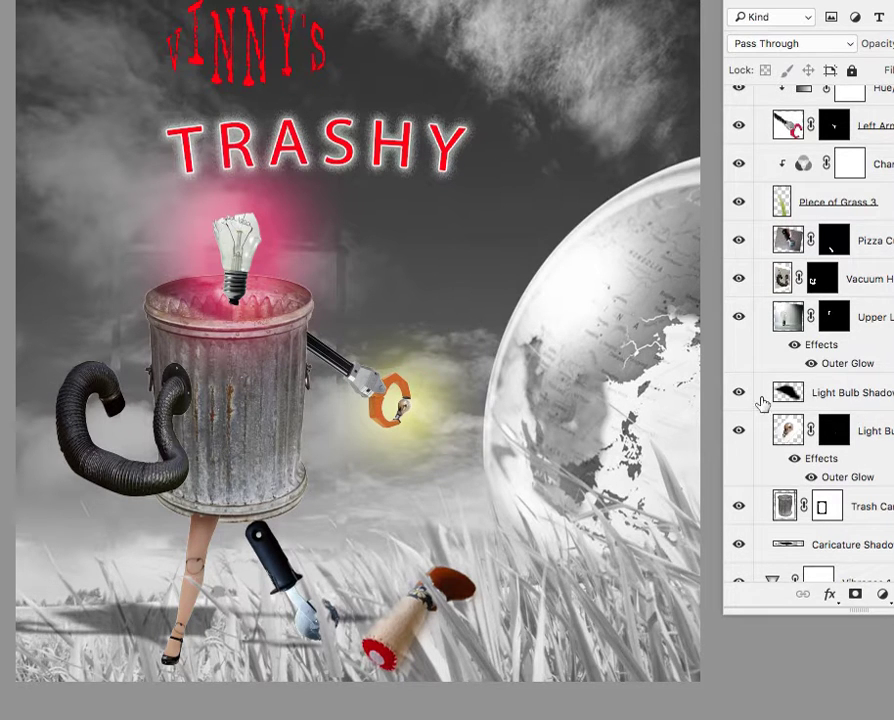
Step: Enlarge the small light bulb to about twice its size, rotate it clockwise and position it in the orange claw
left_click(880, 436)
key("ctrl+t")
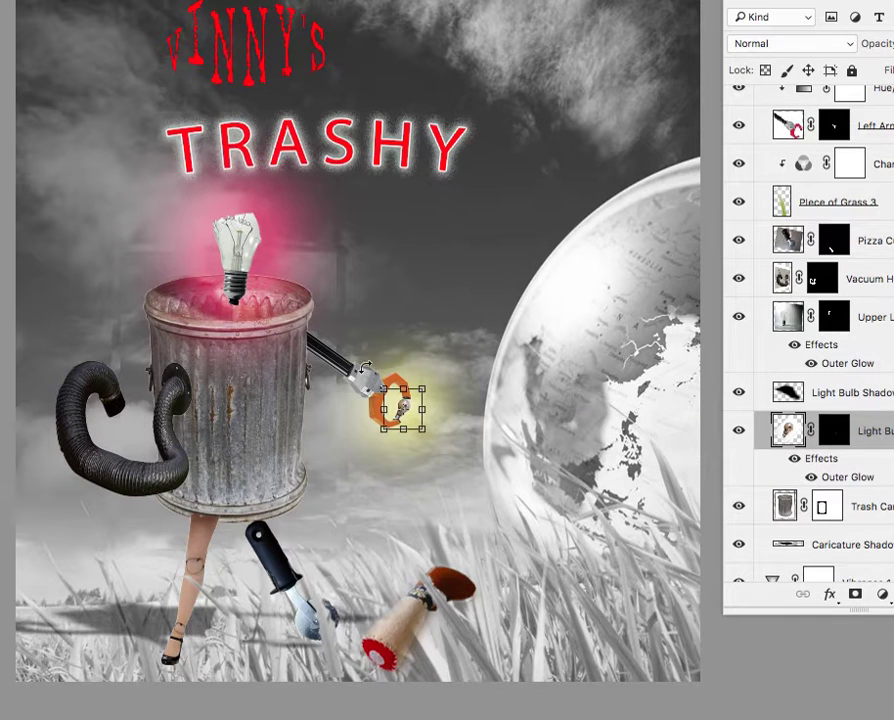
left_click_drag(423, 386, 468, 334)
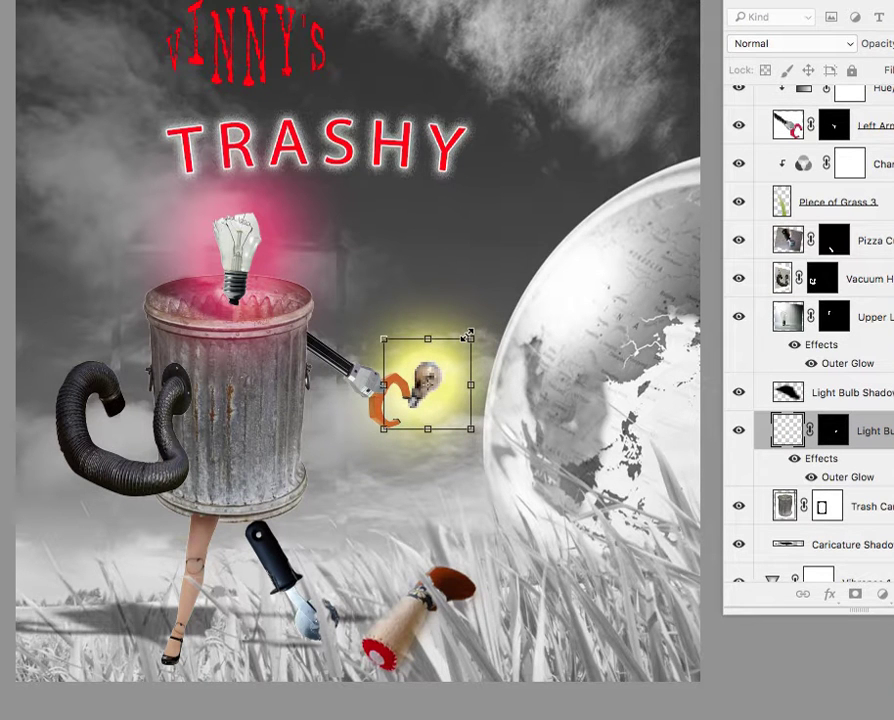
key("Return")
left_click_drag(448, 386, 428, 393)
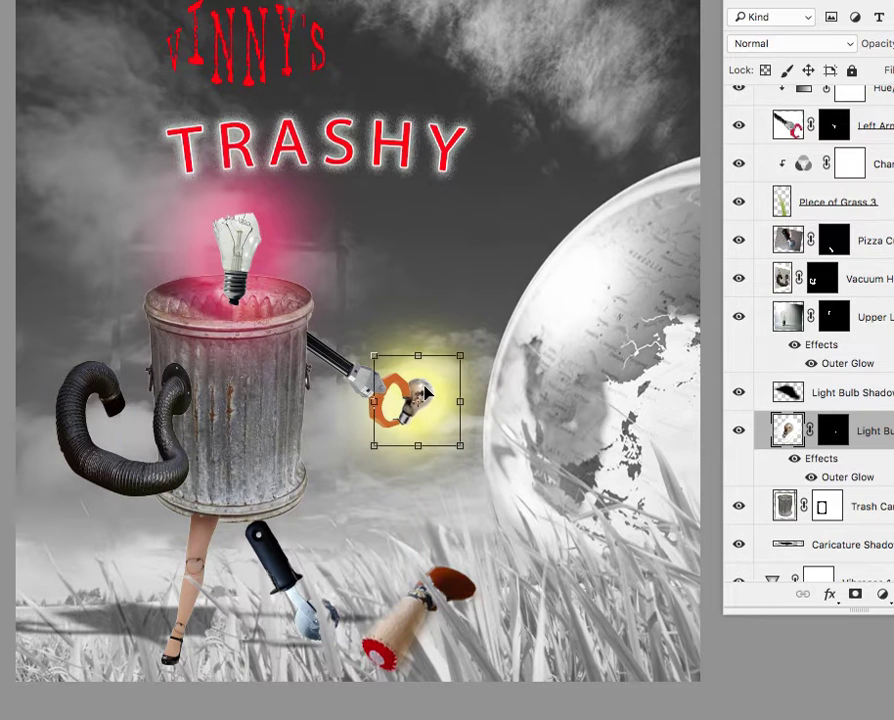
left_click_drag(480, 346, 492, 360)
key("Return")
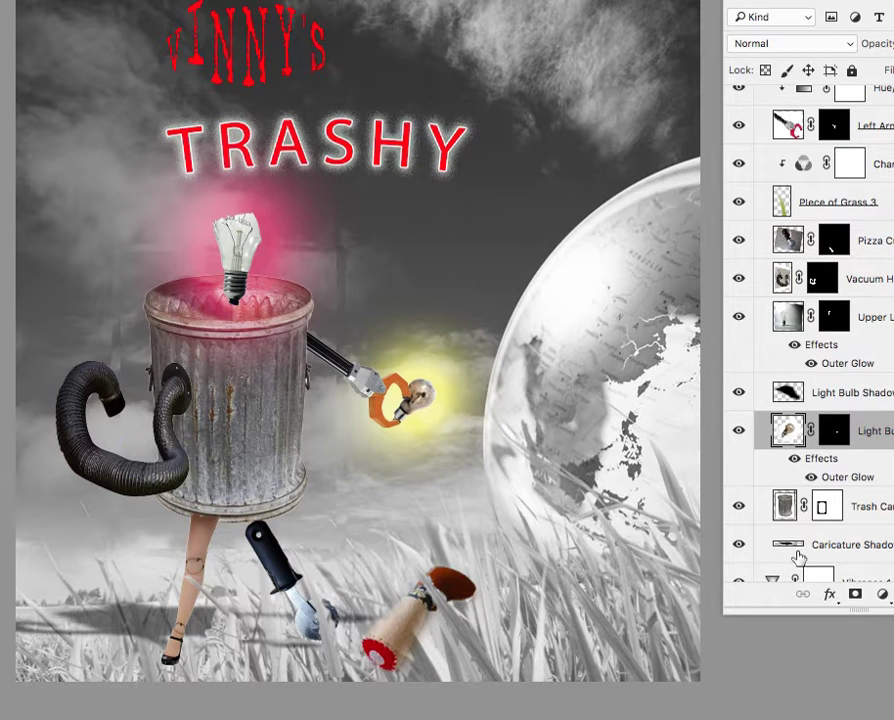
Step: Enlarge the upper light bulb and move it back over the trash can's opening
scroll(856, 448, "down", 5)
scroll(852, 448, "up", 8)
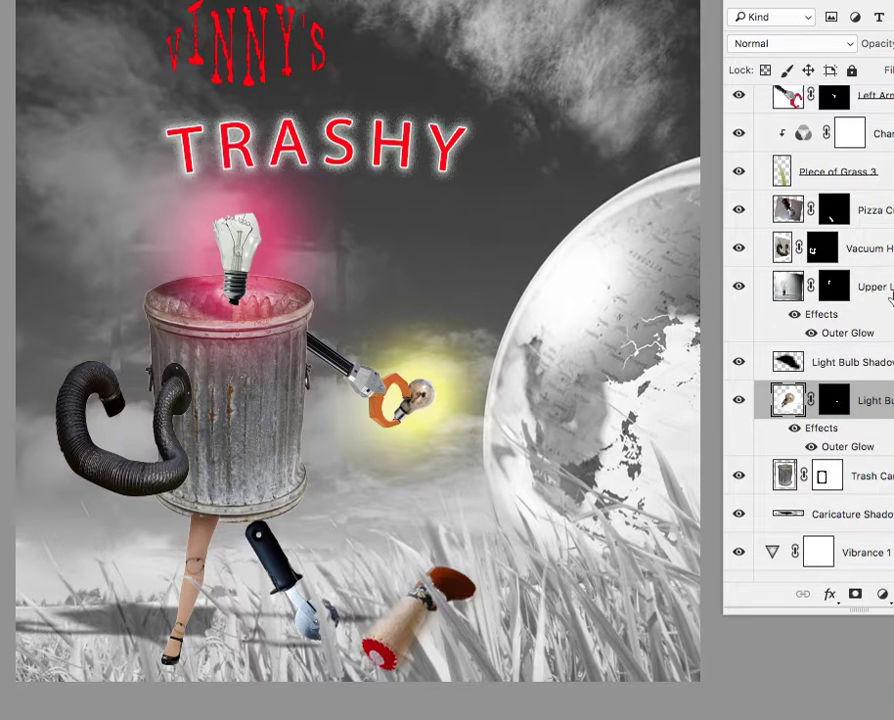
left_click(828, 286)
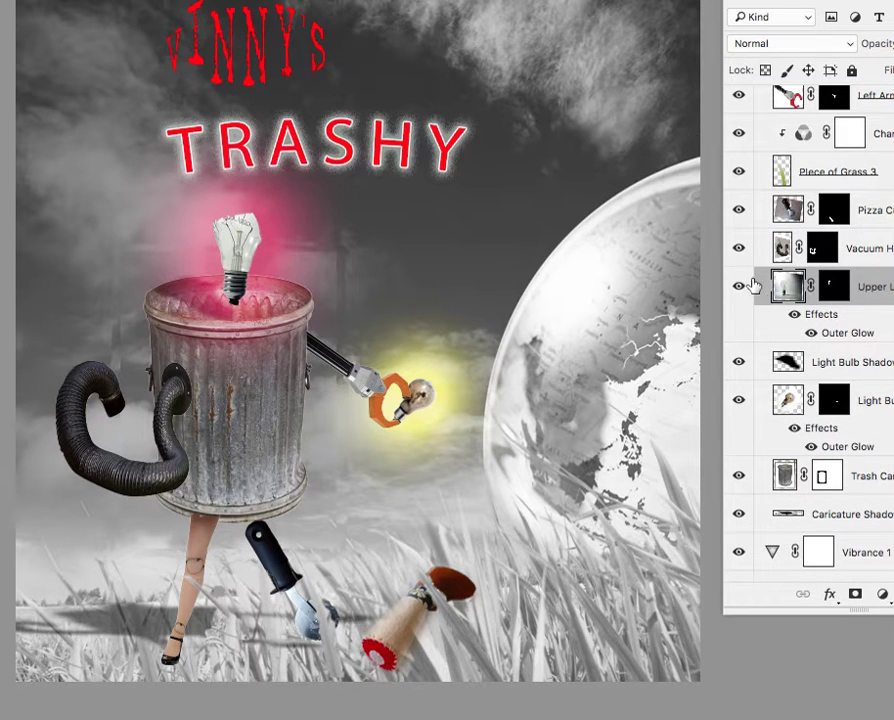
left_click(737, 288)
left_click(737, 288)
key("v")
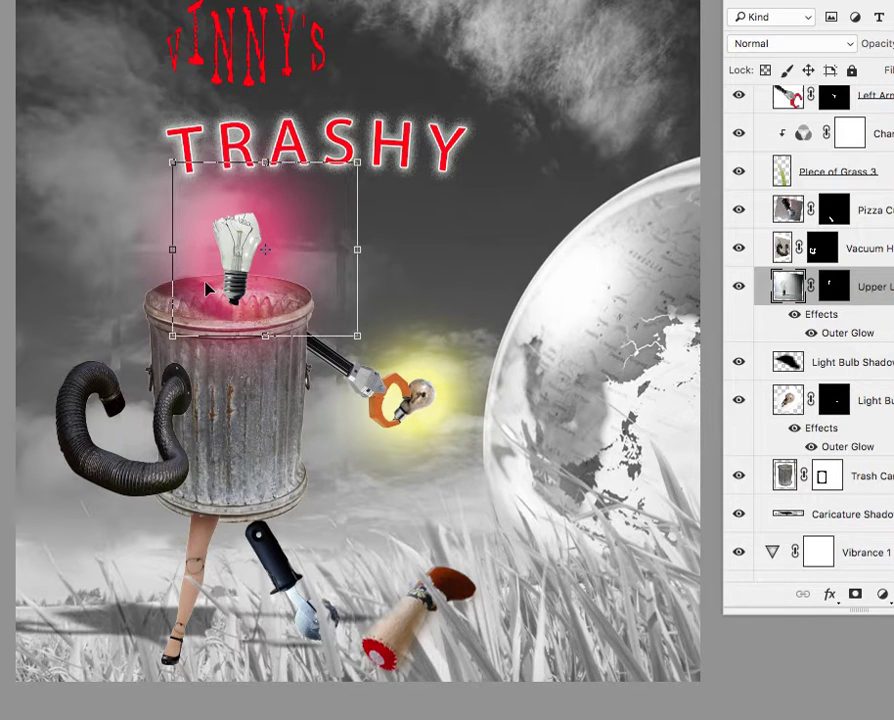
left_click_drag(170, 338, 40, 442)
key("Return")
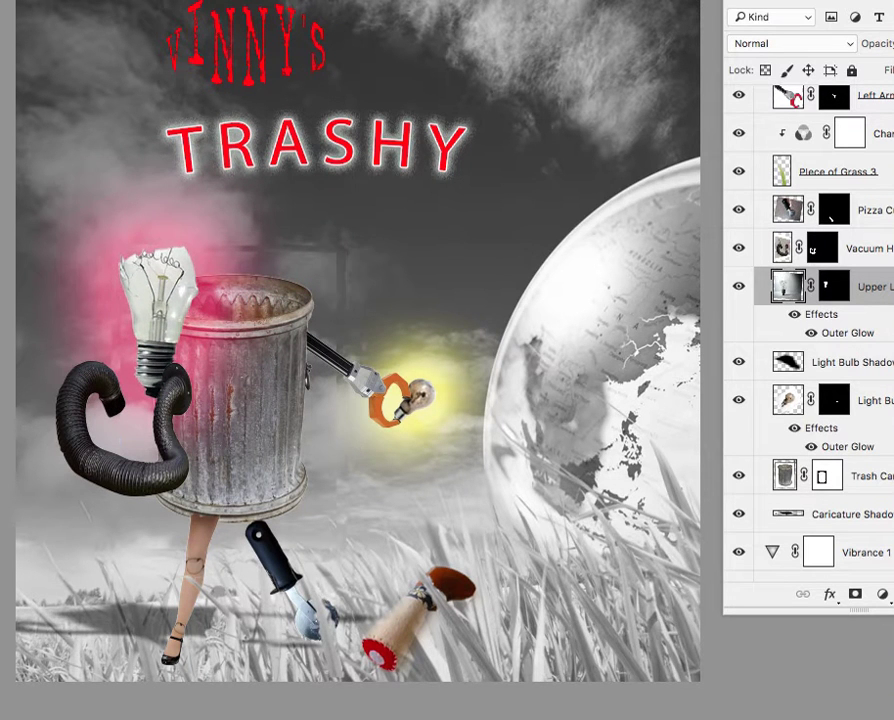
left_click_drag(162, 298, 237, 225)
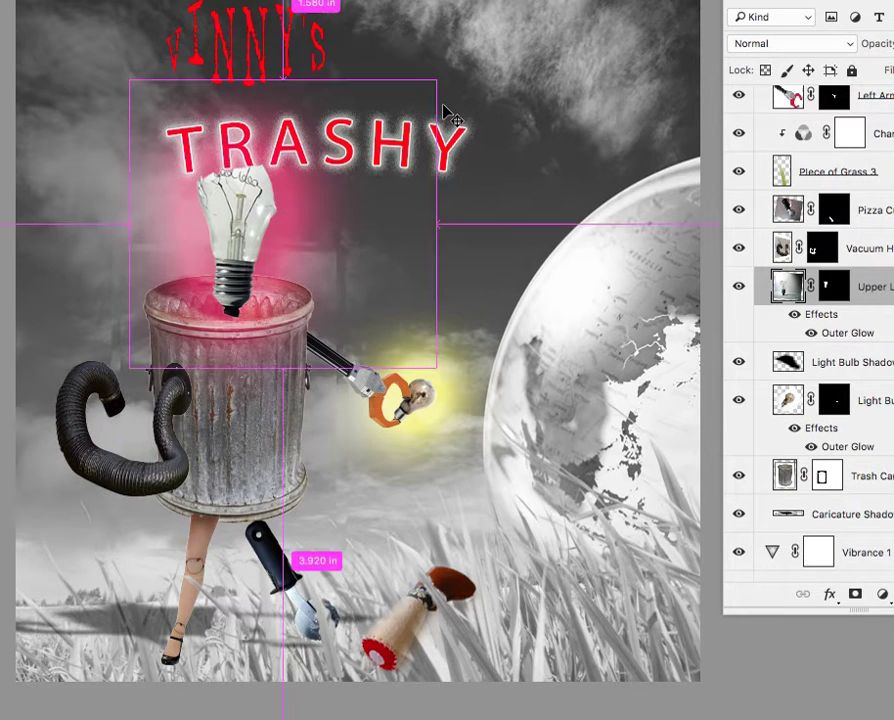
Step: Undo the resizing and repositioning of both light bulbs, keeping the TRASHY text's stroke and outer glow
key("ctrl+z")
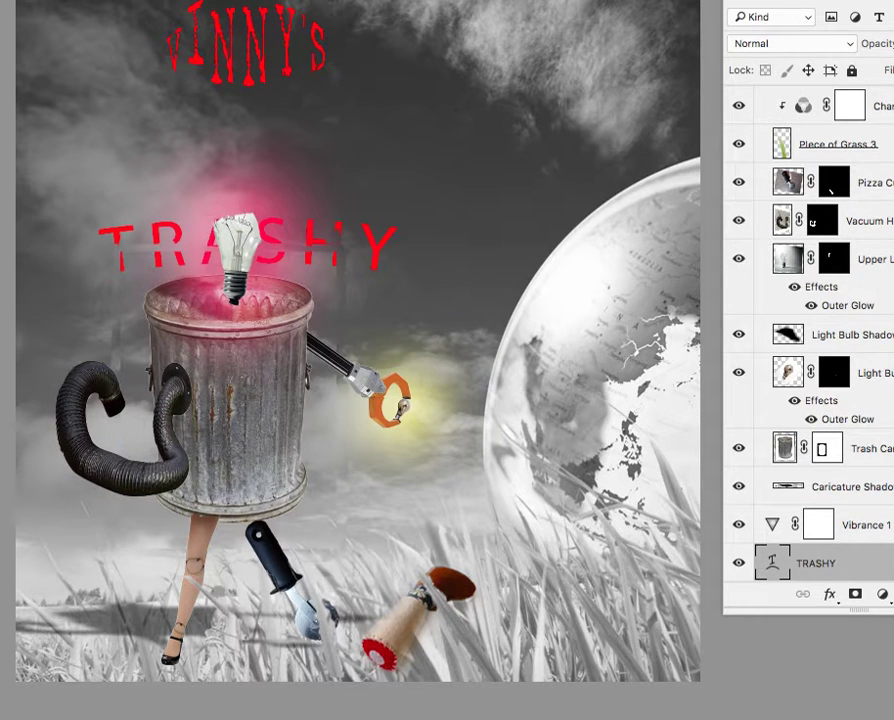
key("ctrl+z")
key("ctrl+z")
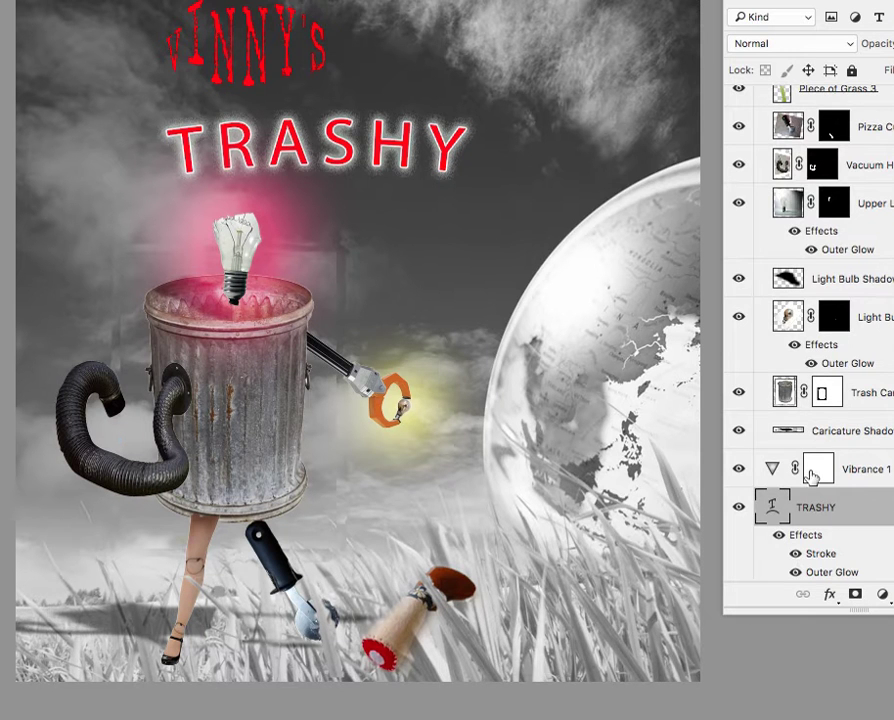
Step: Compare the background scene with and without its B&W adjustment layer, leaving the adjustment visible
scroll(840, 480, "down", 5)
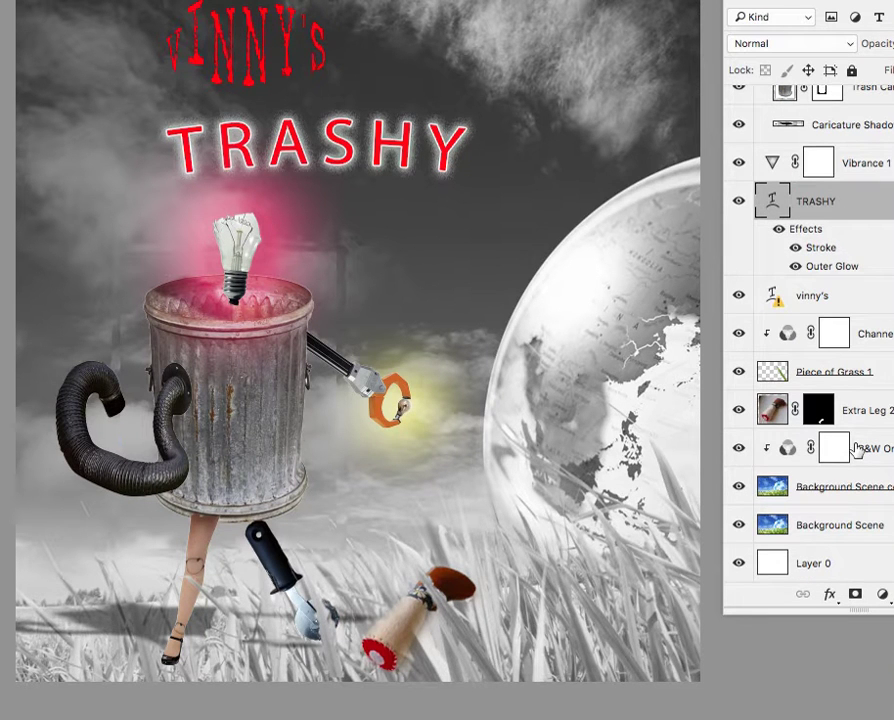
left_click(738, 448)
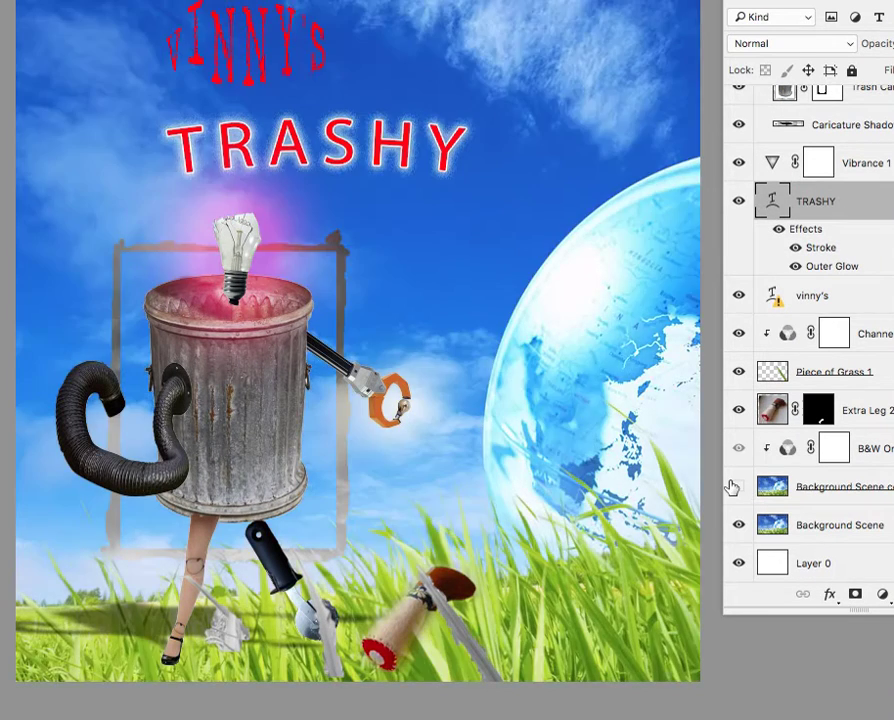
key("ctrl+z")
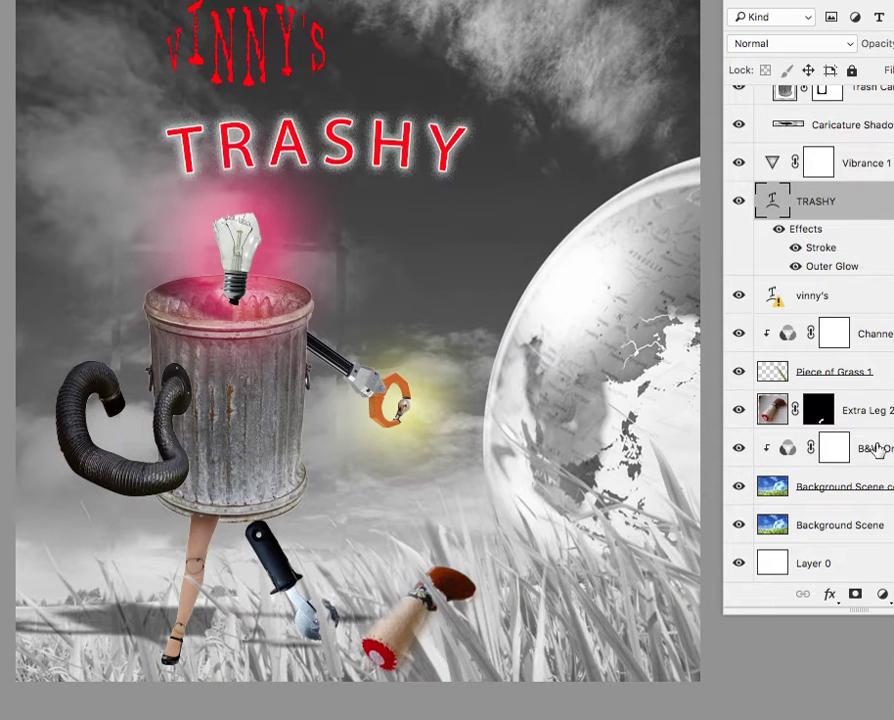
Step: Add a Levels adjustment layer above the B&W adjustment with shadows at 44, midtones at 0.71 and slightly lowered highlights
left_click(875, 450)
left_click(882, 594)
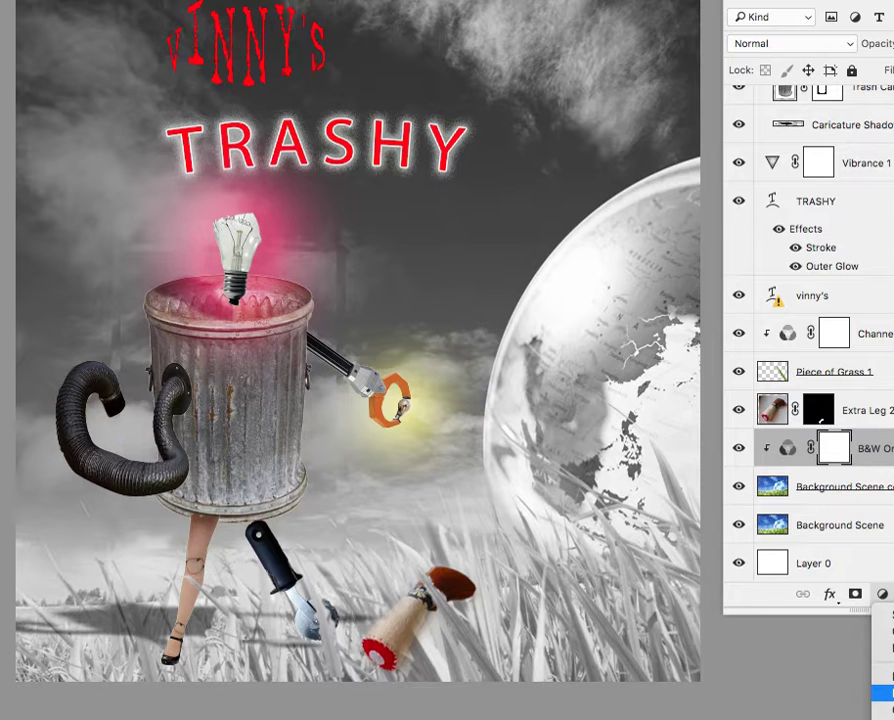
left_click(884, 692)
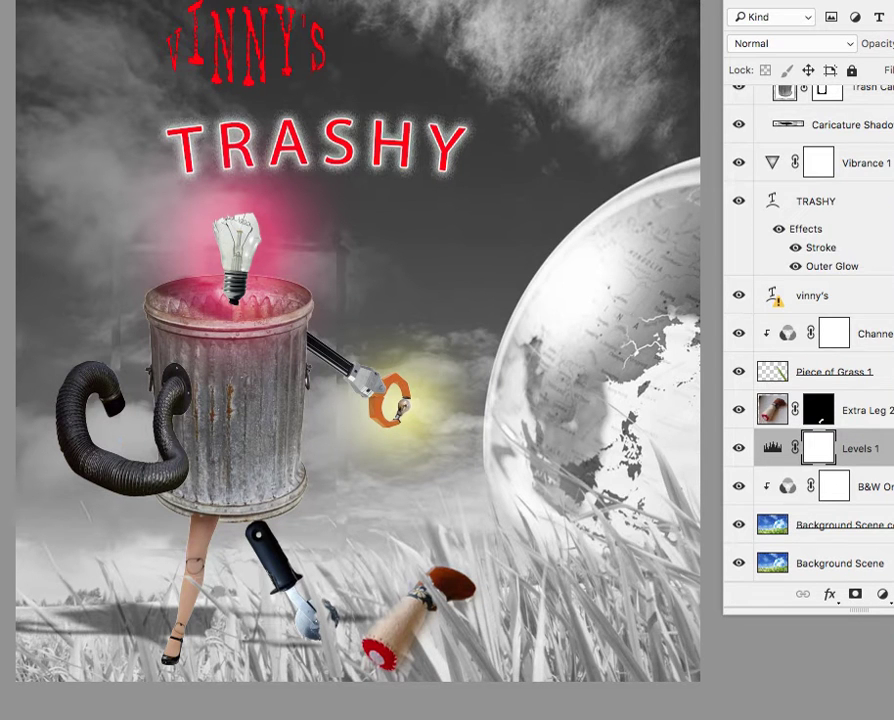
left_click_drag(798, 112, 662, 96)
left_click_drag(600, 305, 645, 305)
left_click_drag(749, 303, 772, 305)
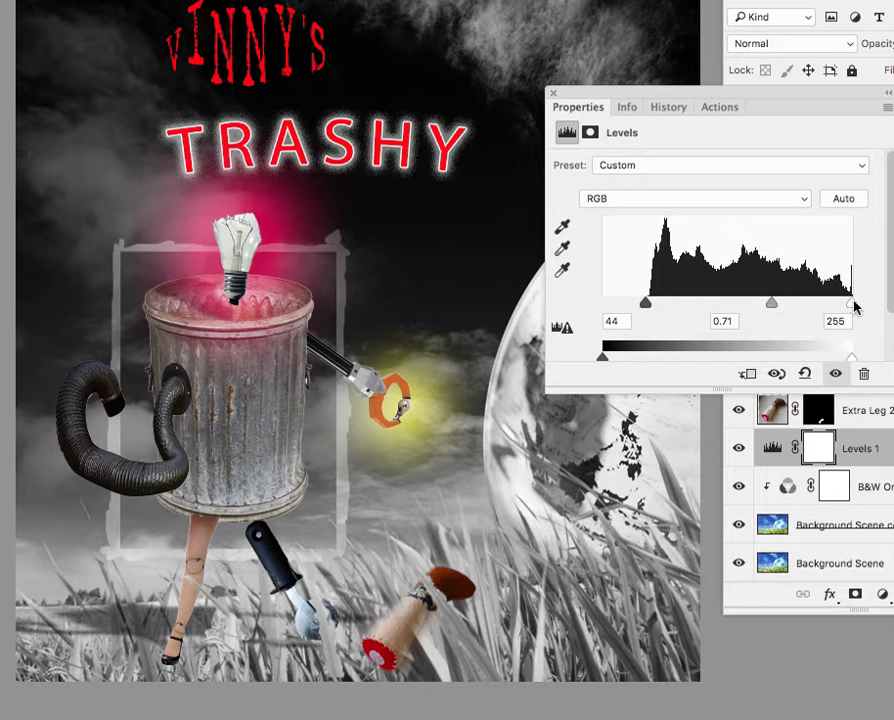
mouse_move(851, 302)
left_mouse_down()
mouse_move(836, 306)
mouse_move(849, 303)
left_mouse_up()
left_click(553, 93)
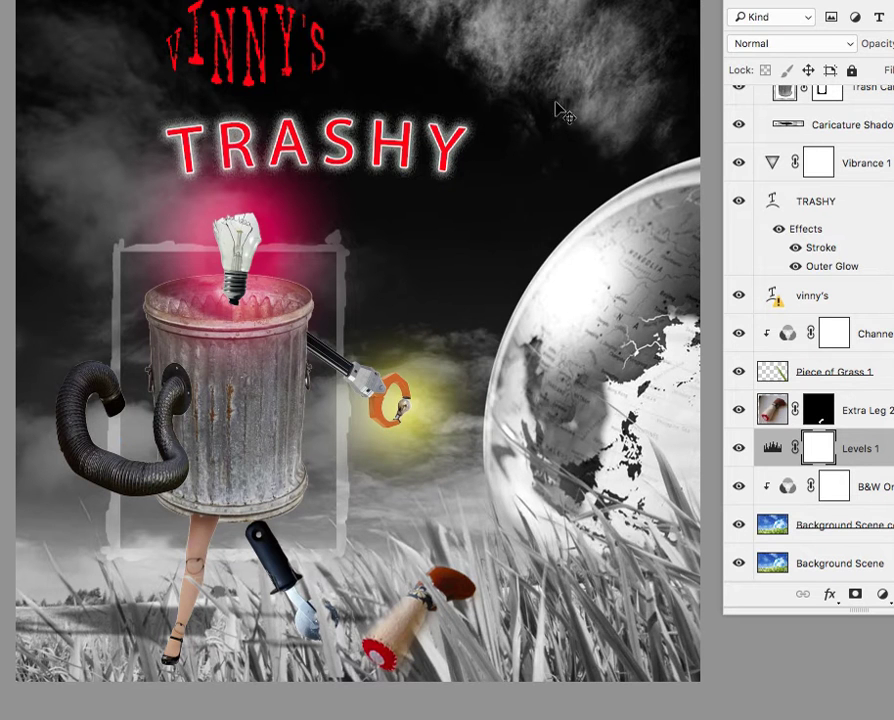